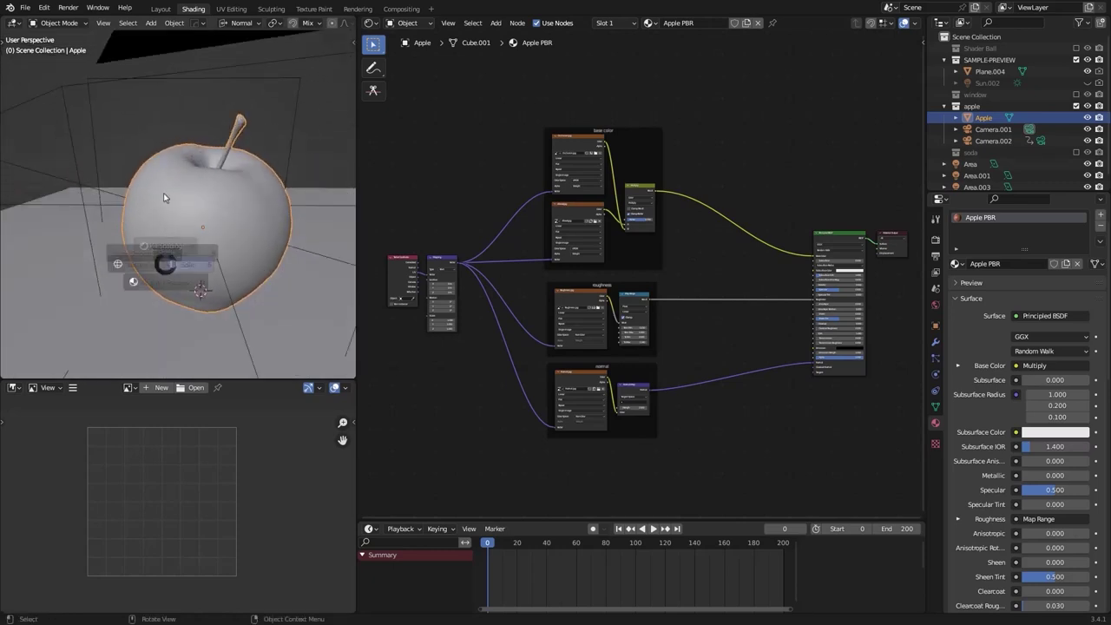
- Switch the viewport to rendered shading and view the apple up close
click(201, 188)
middle_drag(201, 185, 235, 219)
scroll(198, 189, up, 1)
scroll(187, 181, up, 1)
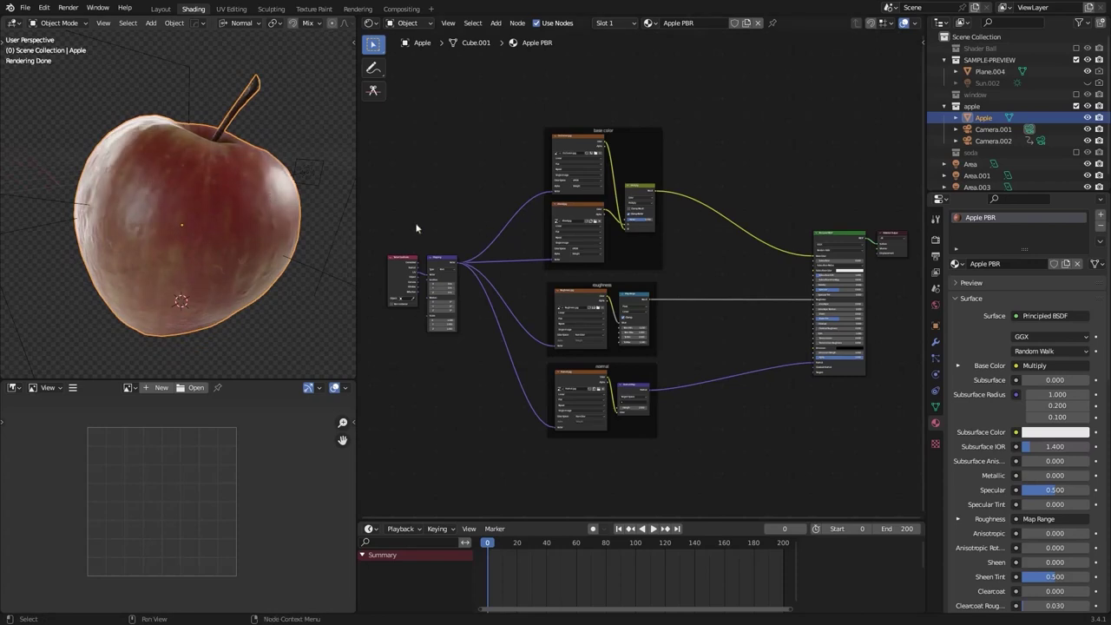
scroll(621, 365, up, 4)
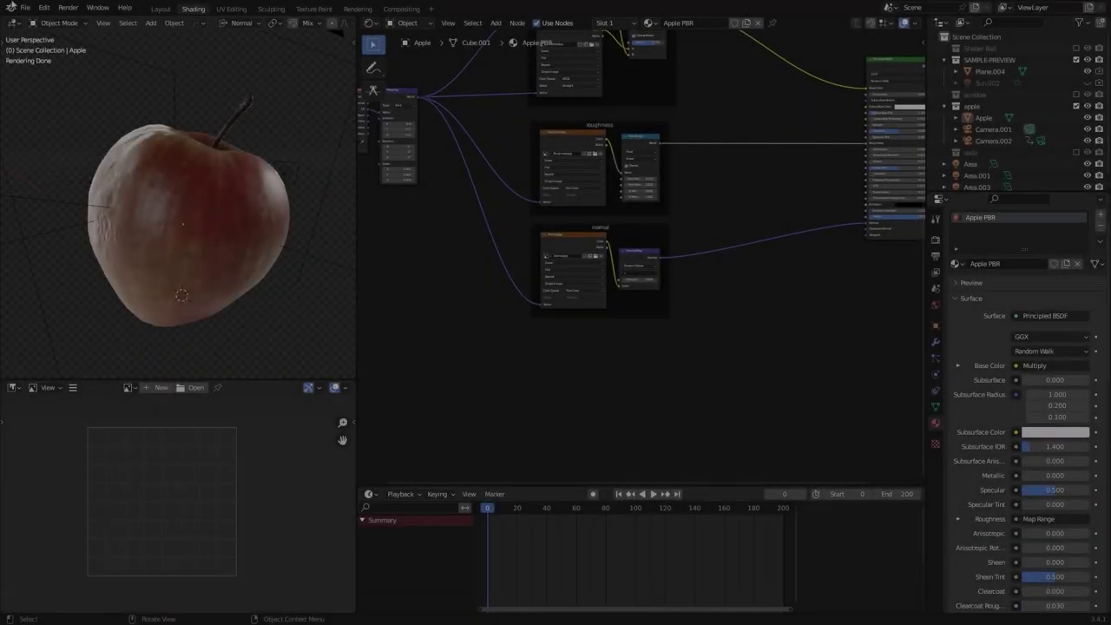
- Open the file path preferences and start adding a new asset library
click(41, 8)
click(74, 175)
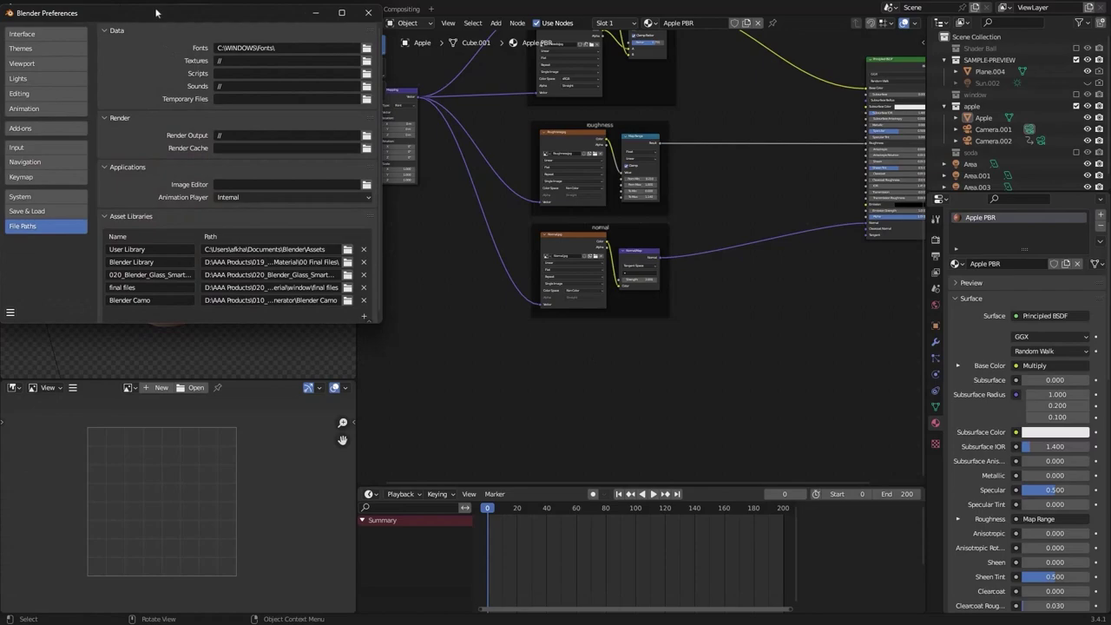
scroll(355, 307, down, 1)
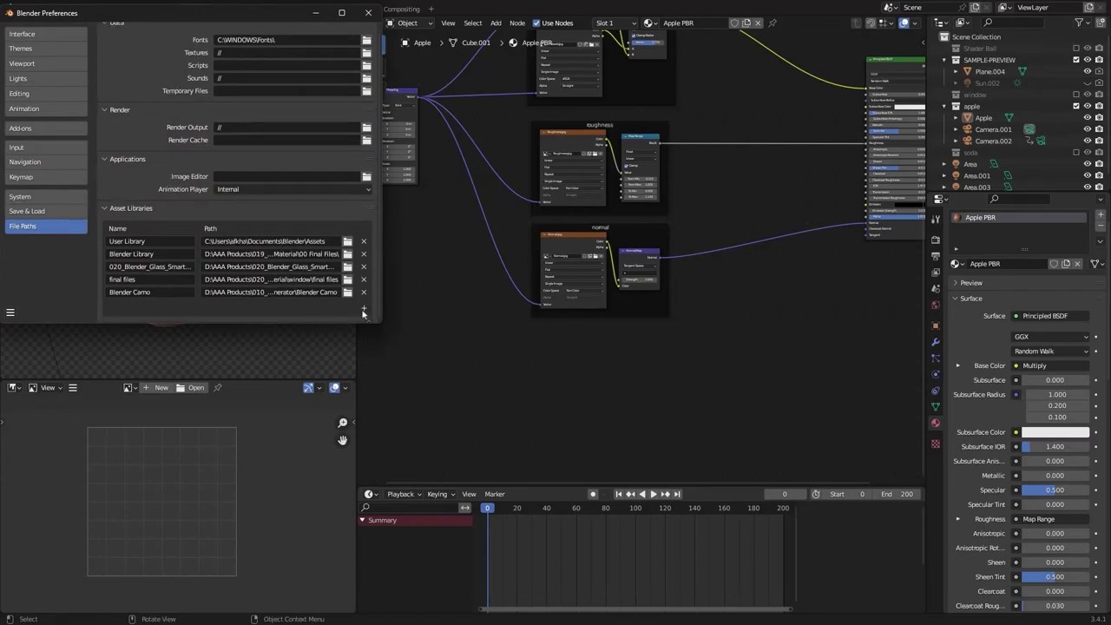
click(363, 312)
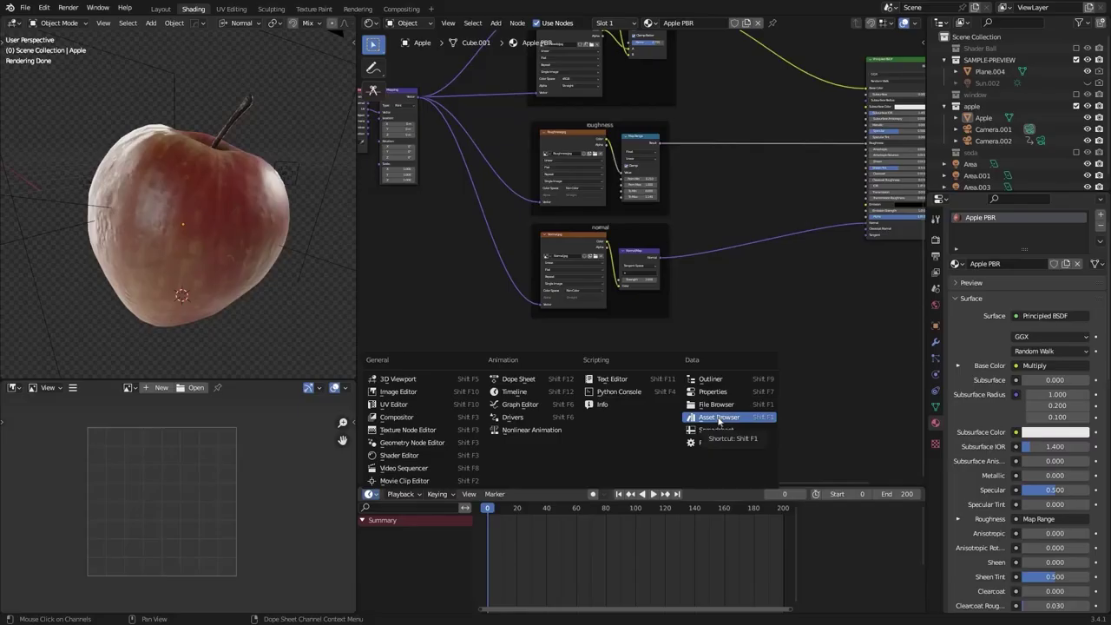
- Change the timeline area to an Asset Browser and enlarge it so all window materials are shown
click(719, 419)
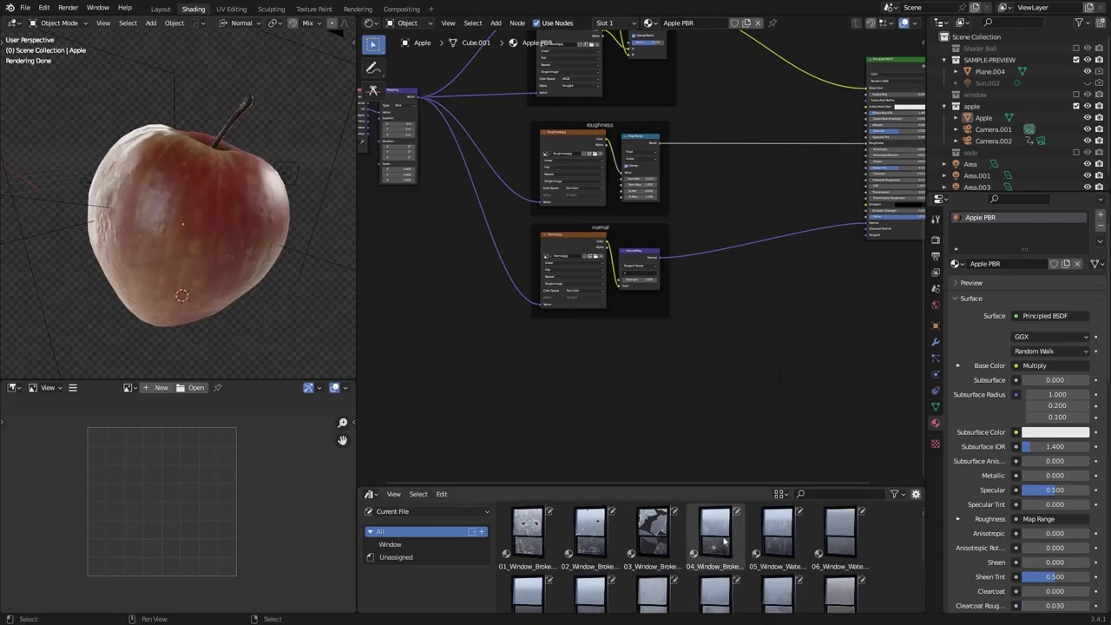
drag(720, 485, 720, 391)
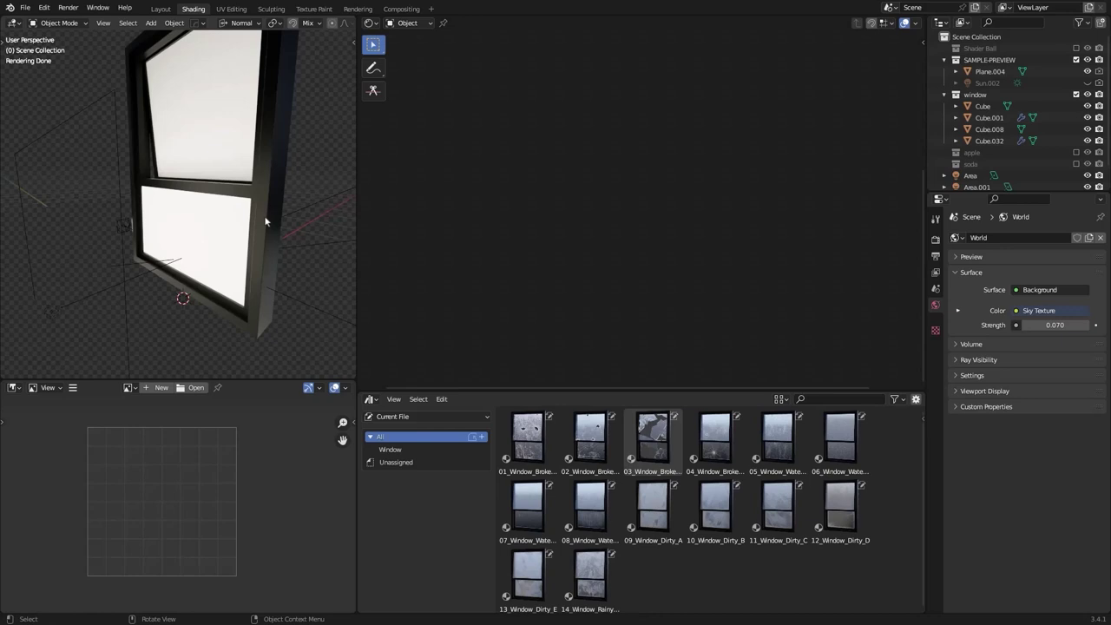
- Apply the 05_Window_Water_Dripping_A material asset to the window's glass and view it from several angles
middle_drag(262, 205, 280, 228)
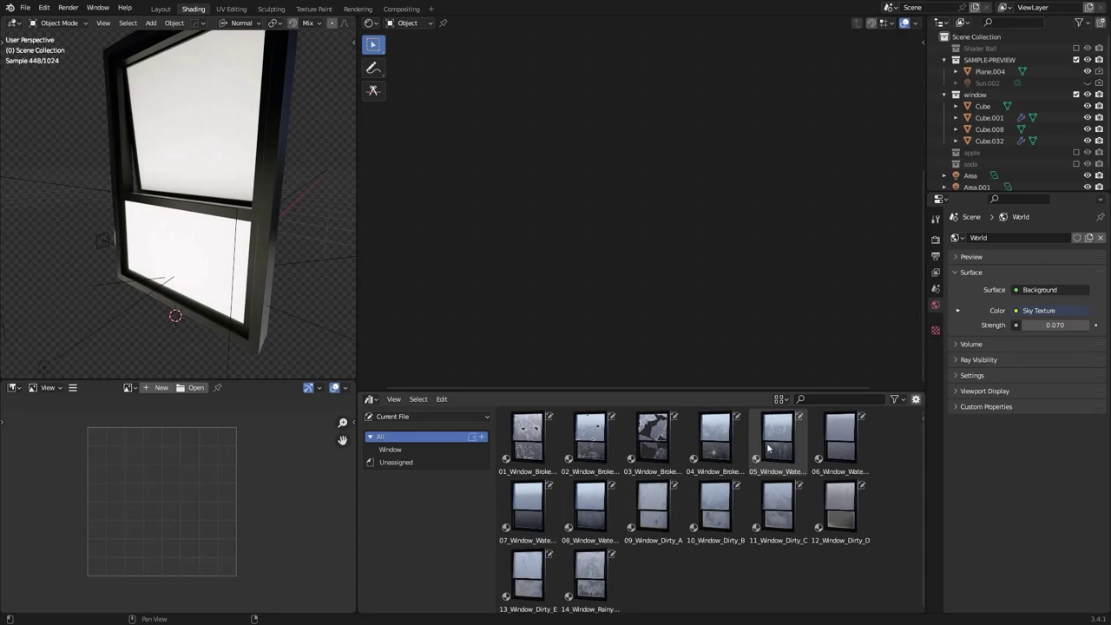
drag(769, 444, 215, 132)
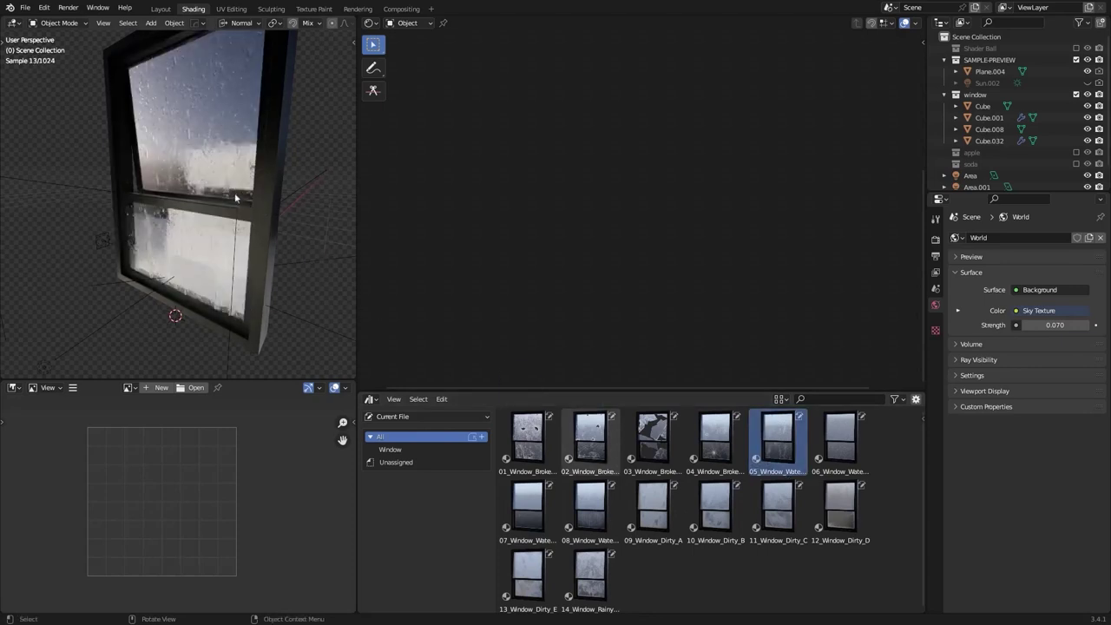
middle_drag(236, 196, 74, 182)
scroll(156, 195, up, 2)
middle_drag(156, 196, 298, 206)
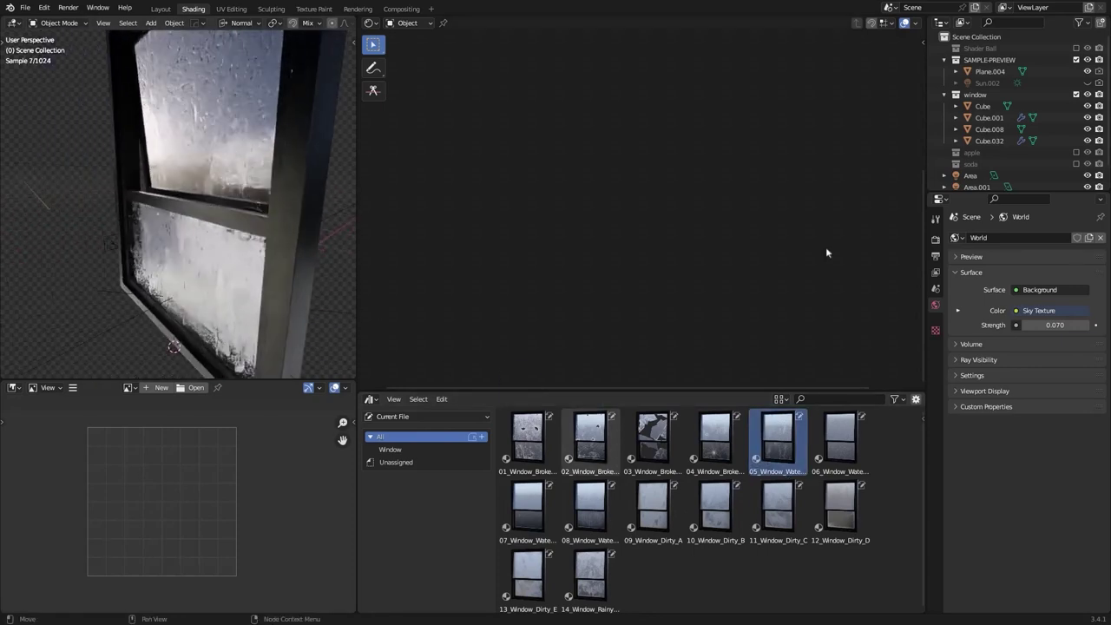
- Exclude the window collection, enable the apple collection and select the apple
click(1076, 93)
click(1077, 105)
scroll(208, 260, up, 6)
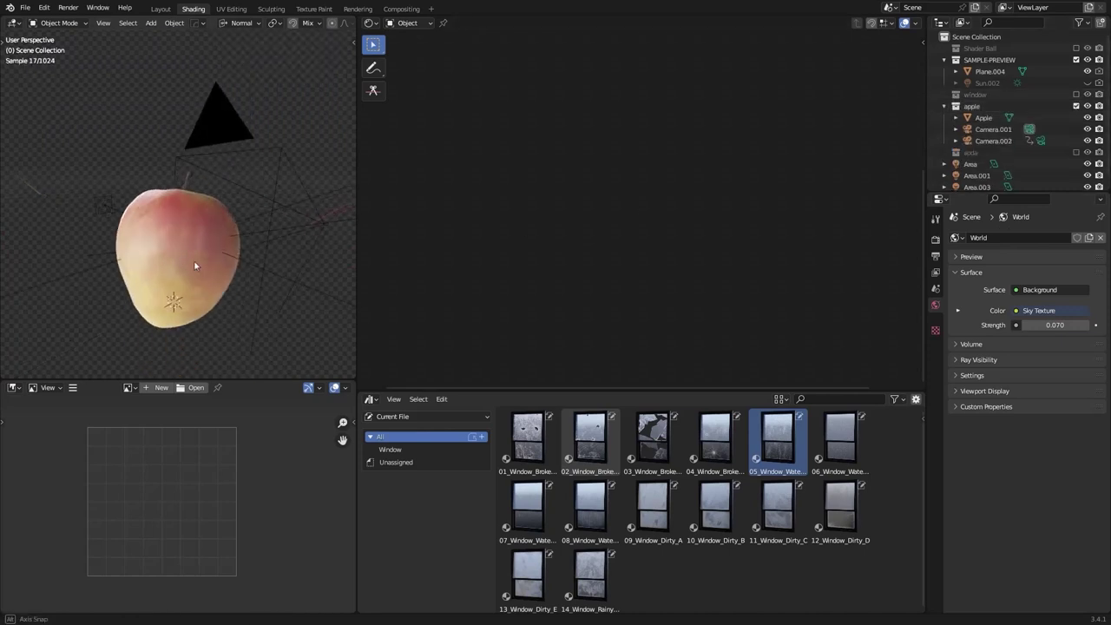
click(203, 251)
scroll(676, 236, down, 2)
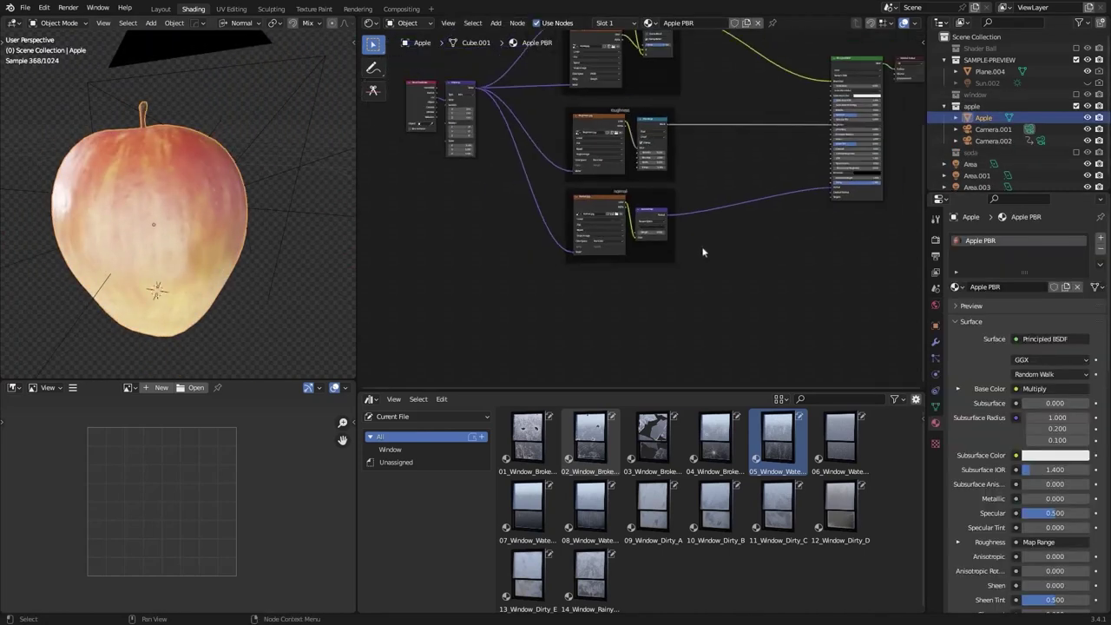
- Add a second material slot to the apple and assign the 05_Window_Water_Dripping_A asset to it
click(1101, 240)
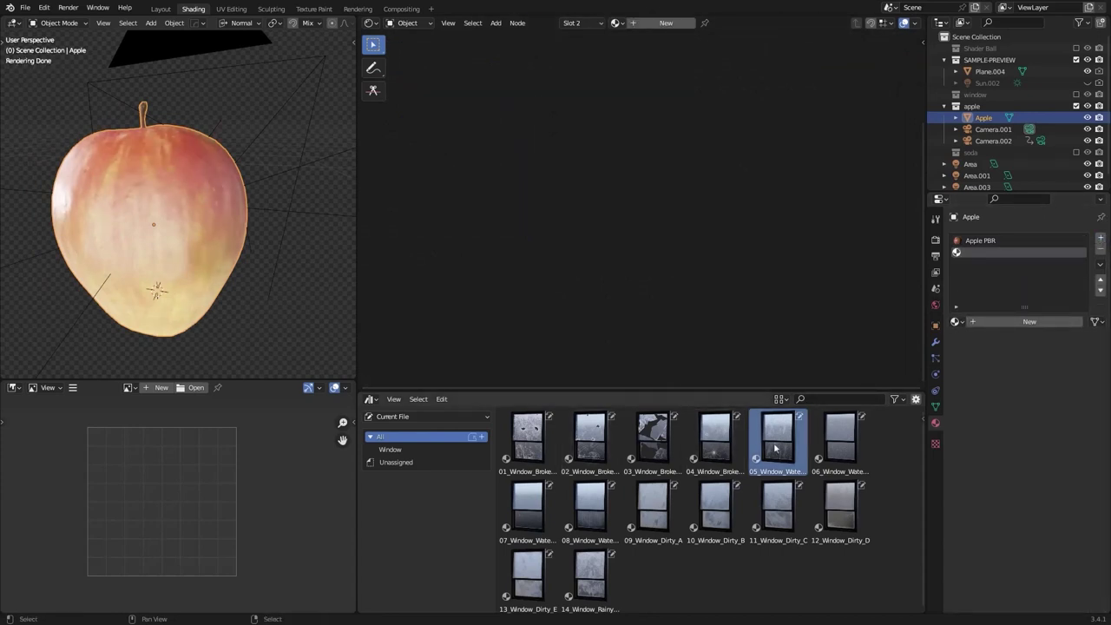
drag(782, 435, 970, 253)
middle_drag(910, 95, 774, 179)
scroll(735, 174, up, 5)
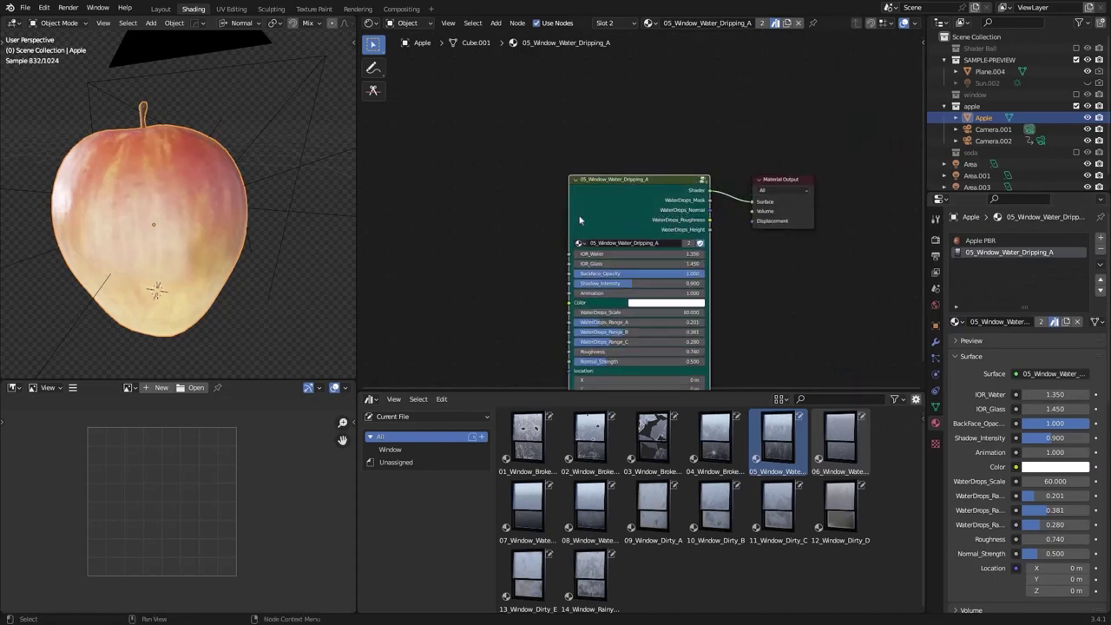
scroll(609, 222, up, 3)
middle_drag(642, 224, 647, 201)
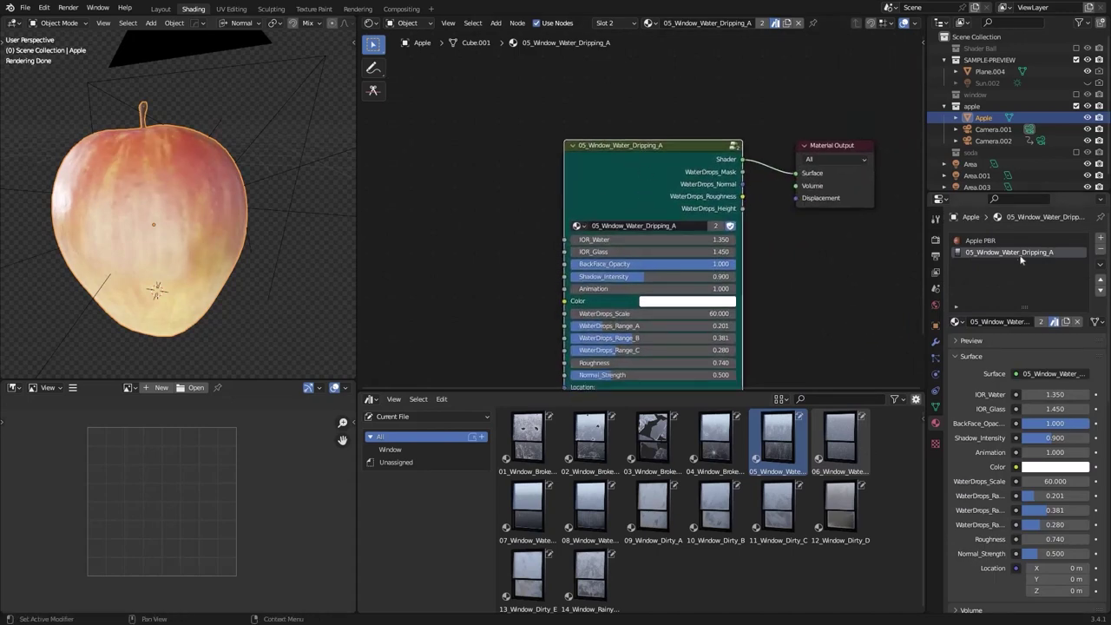
- Paste the 05_Window_Water_Dripping_A group node into the Apple PBR material, below the normal frame
click(996, 241)
scroll(816, 243, down, 10)
middle_drag(789, 268, 807, 112)
key(ctrl+v)
drag(775, 59, 565, 278)
ctrl+middle_drag(564, 278, 682, 282)
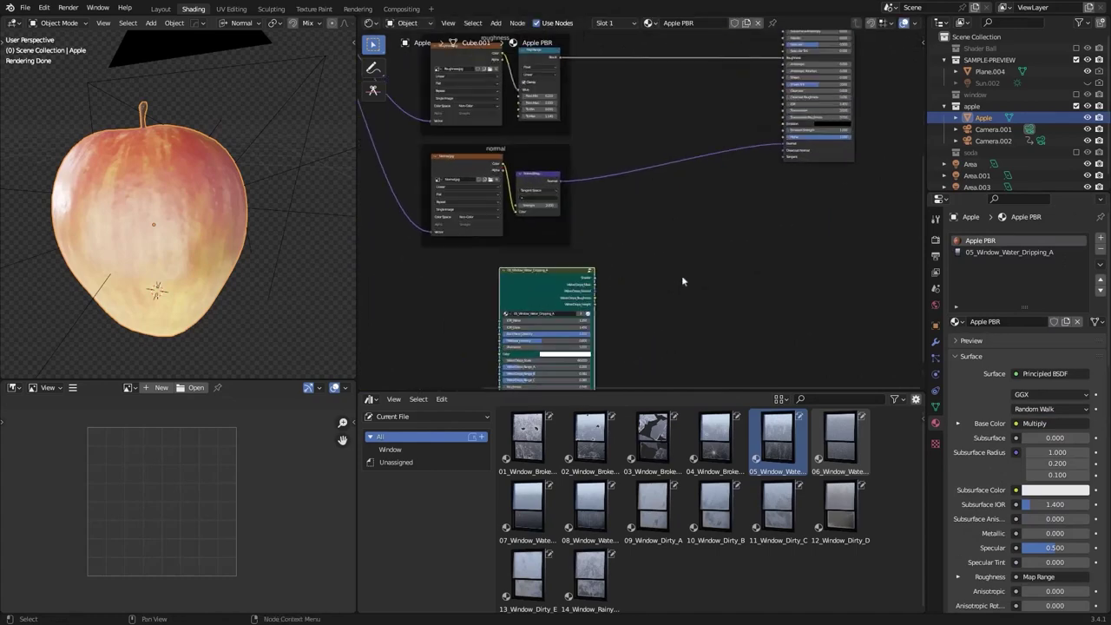
- Remove the 05_Window_Water_Dripping_A slot from the apple and reposition the pasted group node slightly in Apple PBR
click(1007, 253)
click(1101, 250)
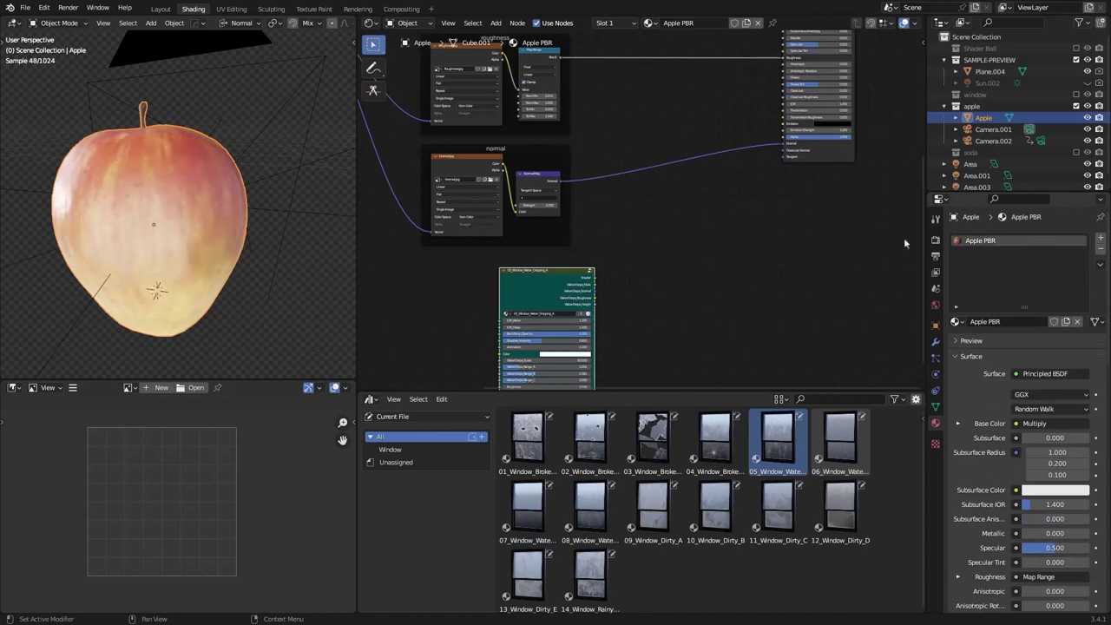
scroll(600, 282, up, 1)
middle_drag(630, 275, 623, 285)
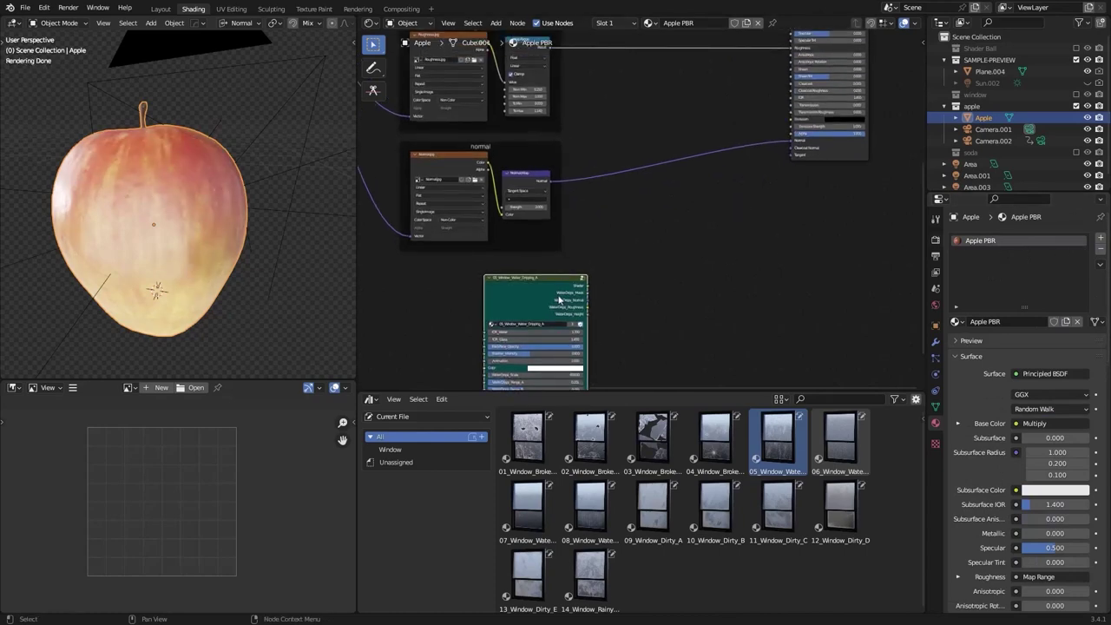
drag(562, 301, 540, 310)
- Examine the roughness and normal connections of the apple material and the water dripping group's outputs
scroll(576, 274, down, 2)
scroll(588, 231, down, 2)
middle_drag(613, 192, 620, 237)
scroll(622, 235, down, 1)
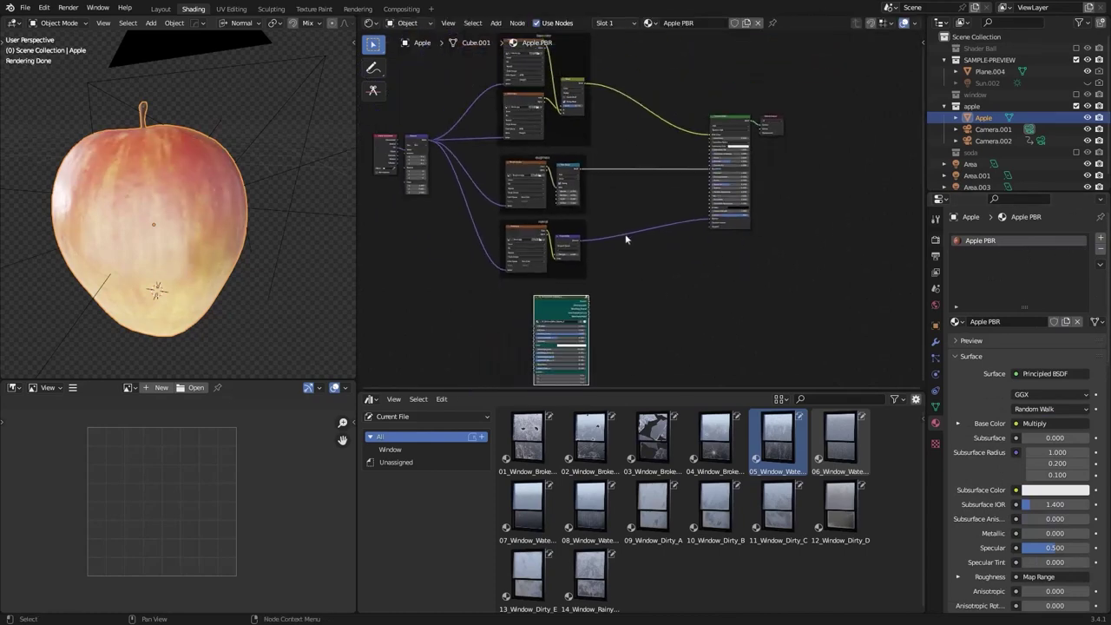
scroll(608, 224, up, 1)
scroll(608, 224, up, 3)
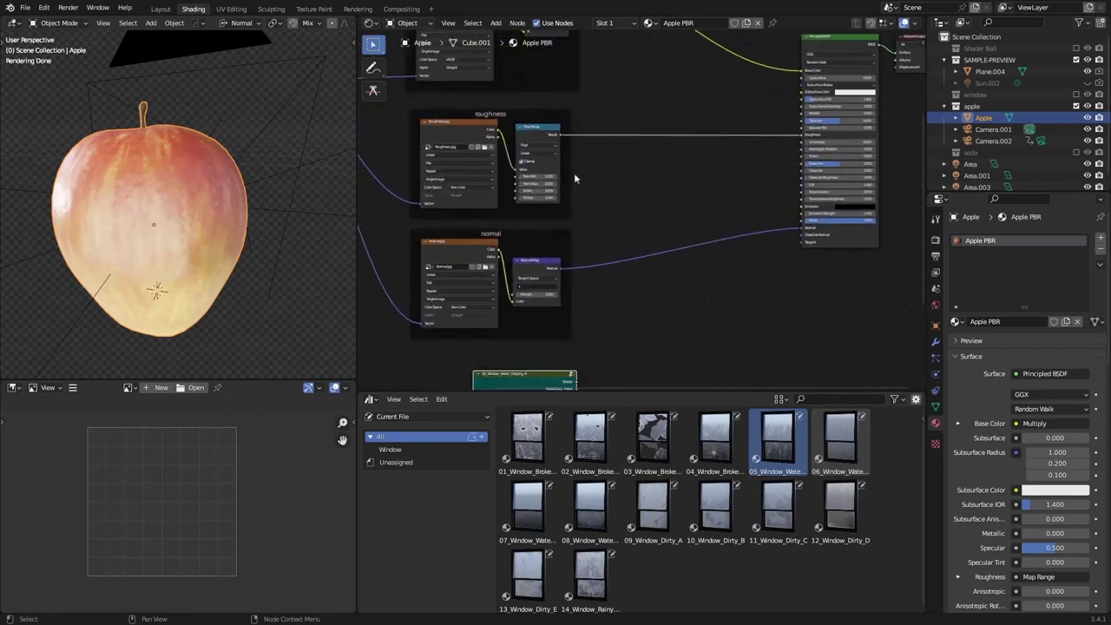
middle_drag(607, 282, 641, 177)
scroll(605, 300, up, 5)
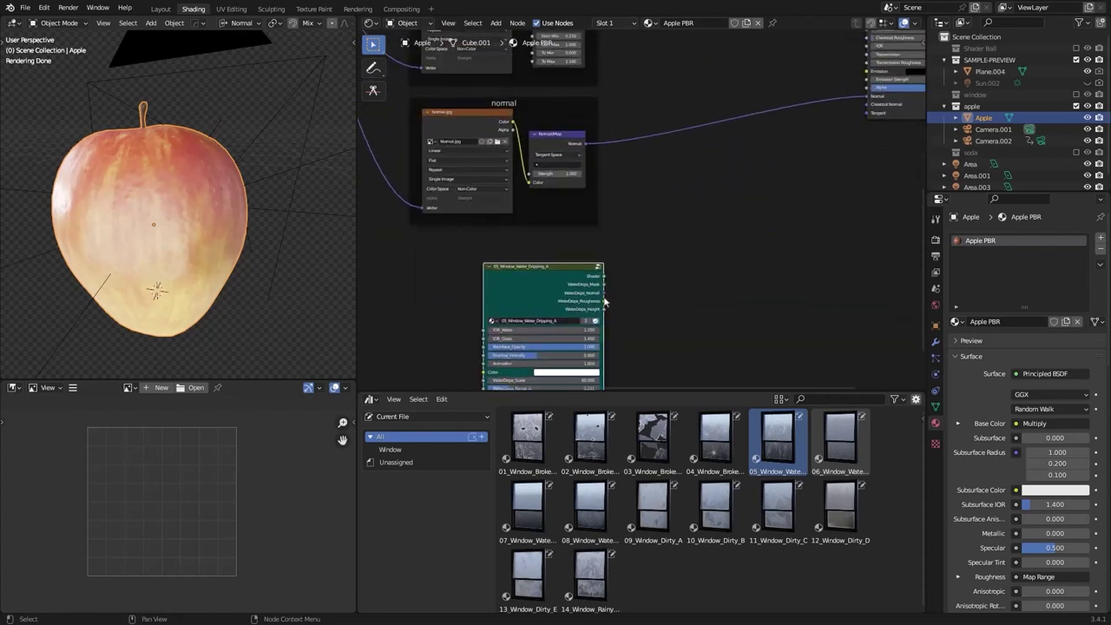
scroll(625, 293, down, 4)
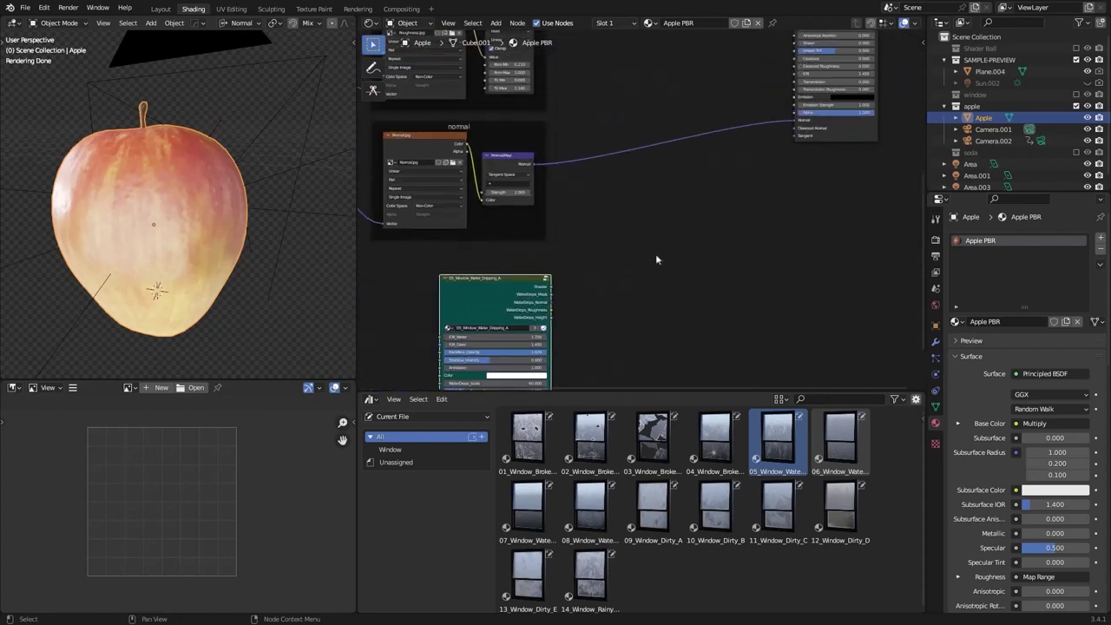
- Add a Mix node near the Normal connection and set its data type to Vector
key(shift+a)
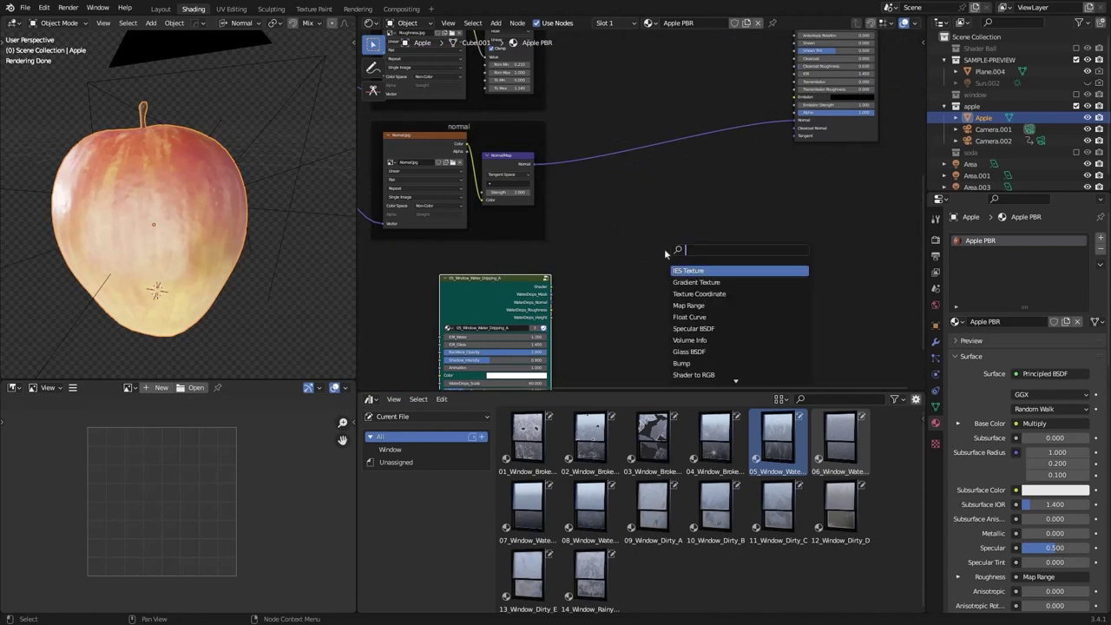
text(mix)
key(Return)
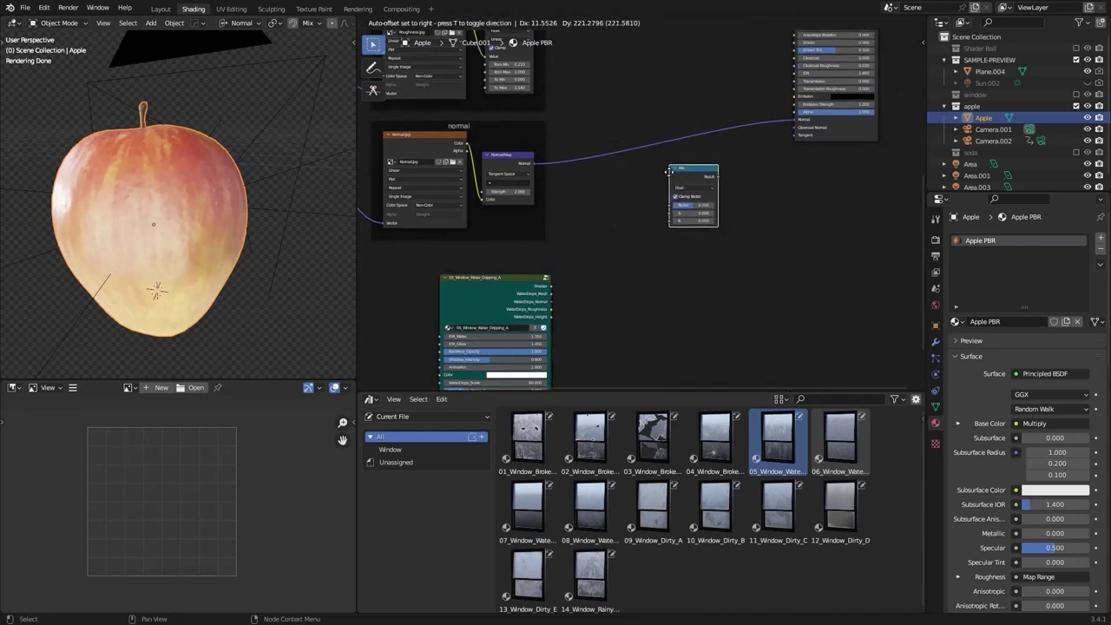
click(673, 178)
scroll(678, 189, up, 2)
click(688, 197)
click(685, 222)
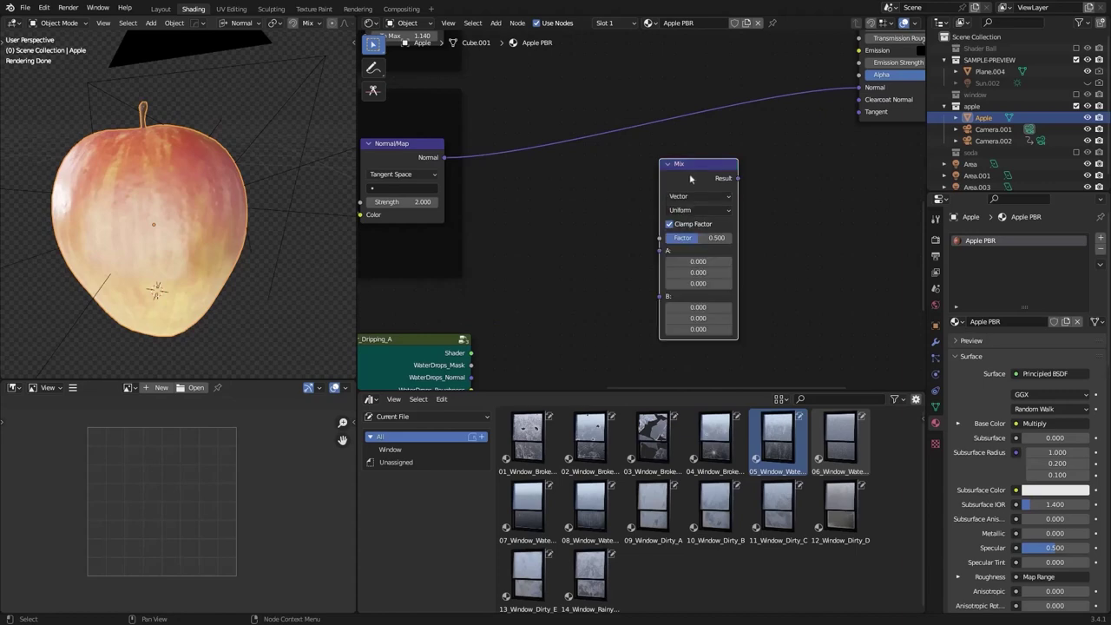
- Insert the vector Mix node into the link between the Normal Map and the Principled BSDF's Normal input
scroll(708, 172, down, 3)
drag(708, 171, 699, 122)
drag(700, 123, 701, 158)
- Connect WaterDrops_Normal to the vector Mix node's B input and WaterDrops_Mask to its Factor
scroll(545, 302, up, 2)
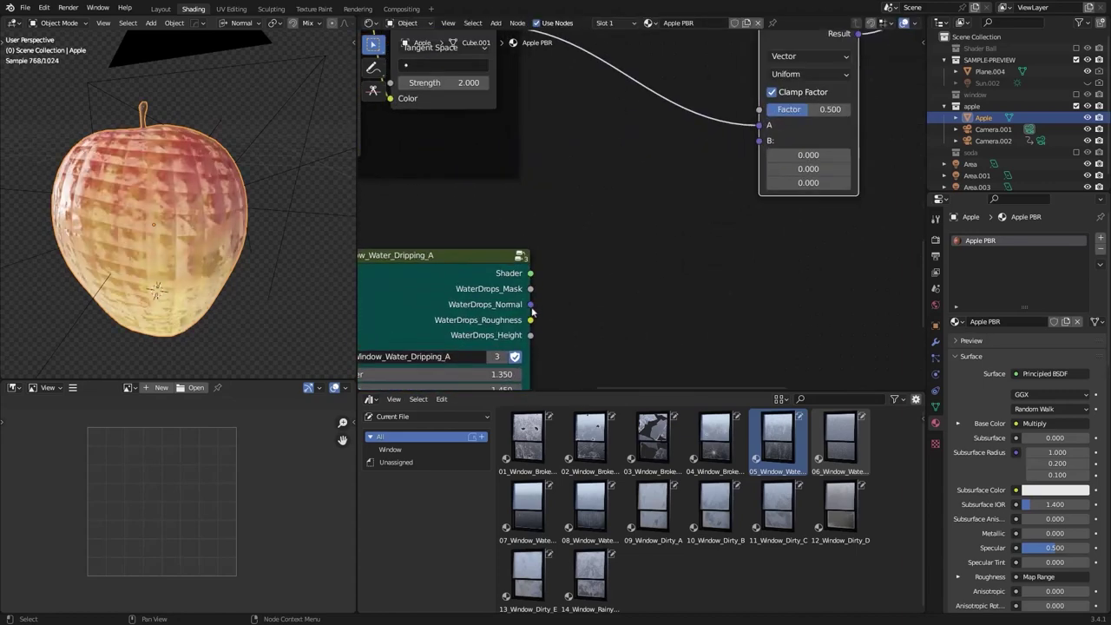
drag(530, 304, 762, 146)
middle_drag(530, 294, 535, 340)
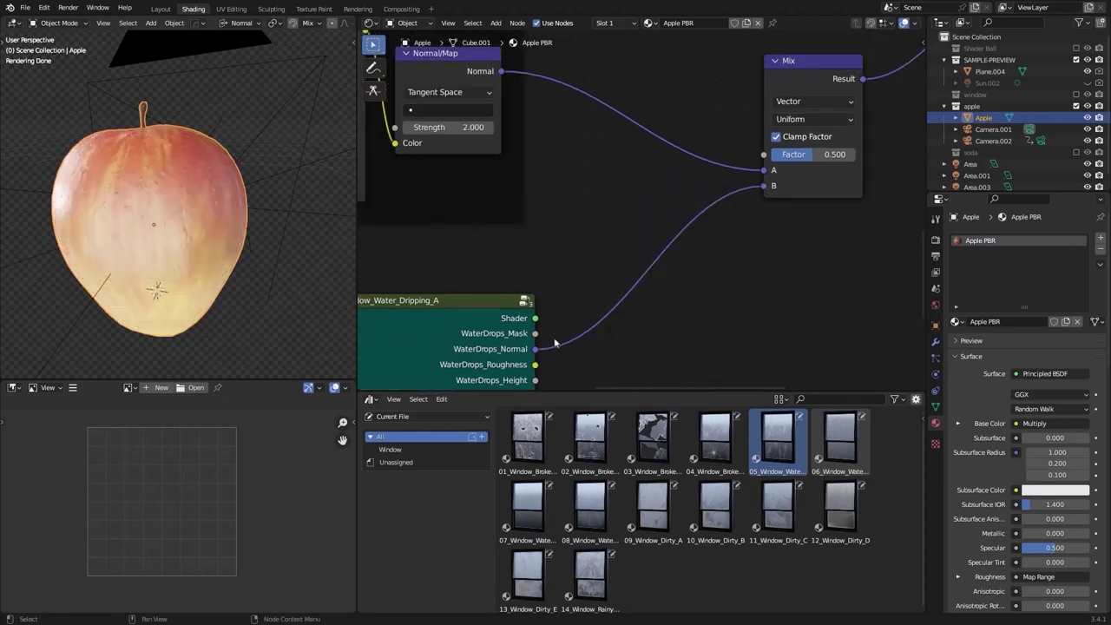
drag(535, 333, 763, 157)
scroll(737, 211, down, 5)
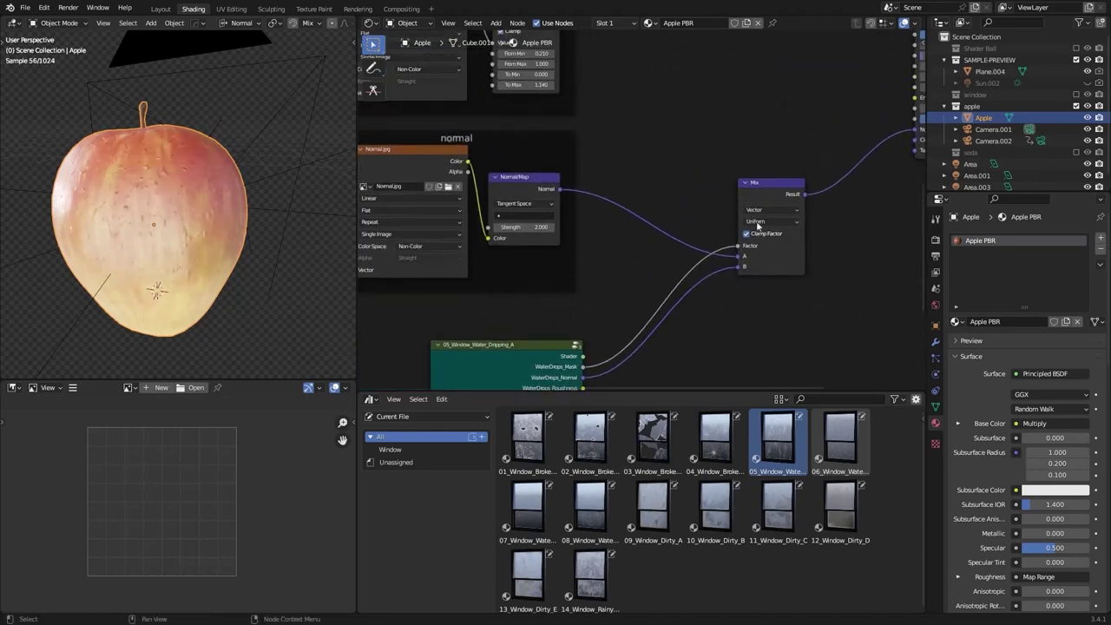
drag(745, 248, 739, 248)
- Add a float Mix node on the link between the roughness Map Range and the Principled BSDF's Roughness input
click(740, 178)
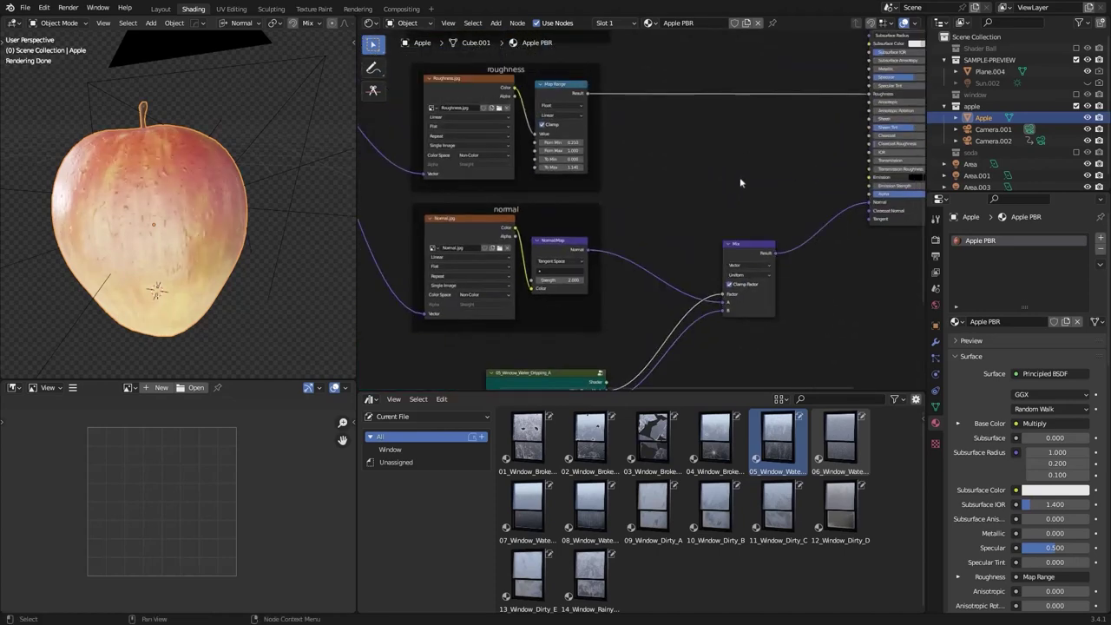
key(shift+a)
text(smix)
key(Return)
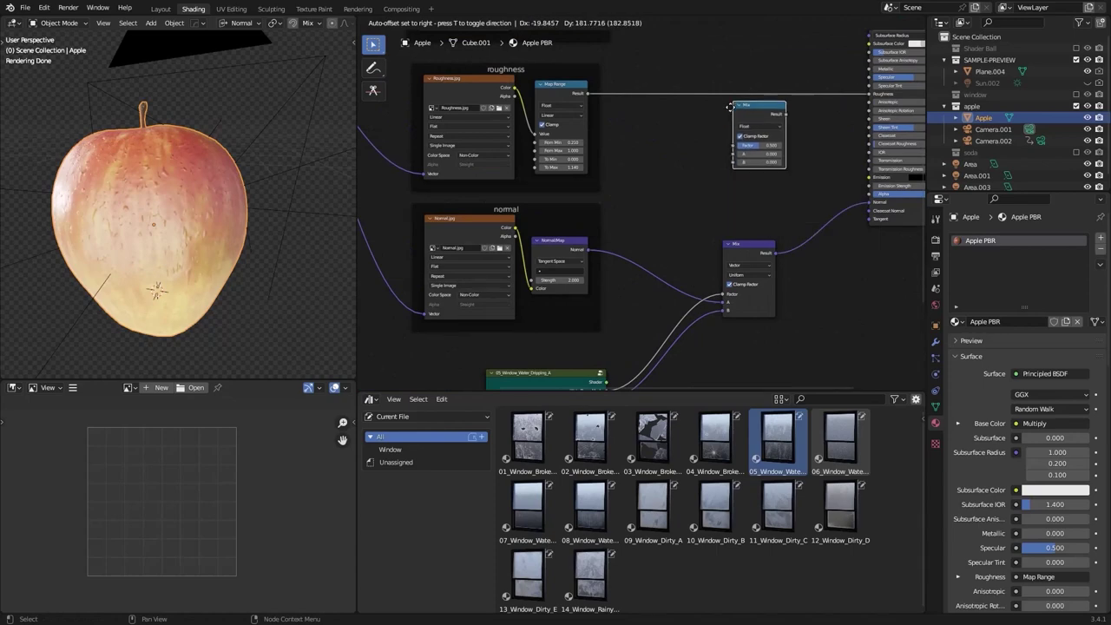
click(729, 95)
- Connect WaterDrops_Roughness to the roughness Mix node's B input and WaterDrops_Mask to its Factor
scroll(599, 354, up, 4)
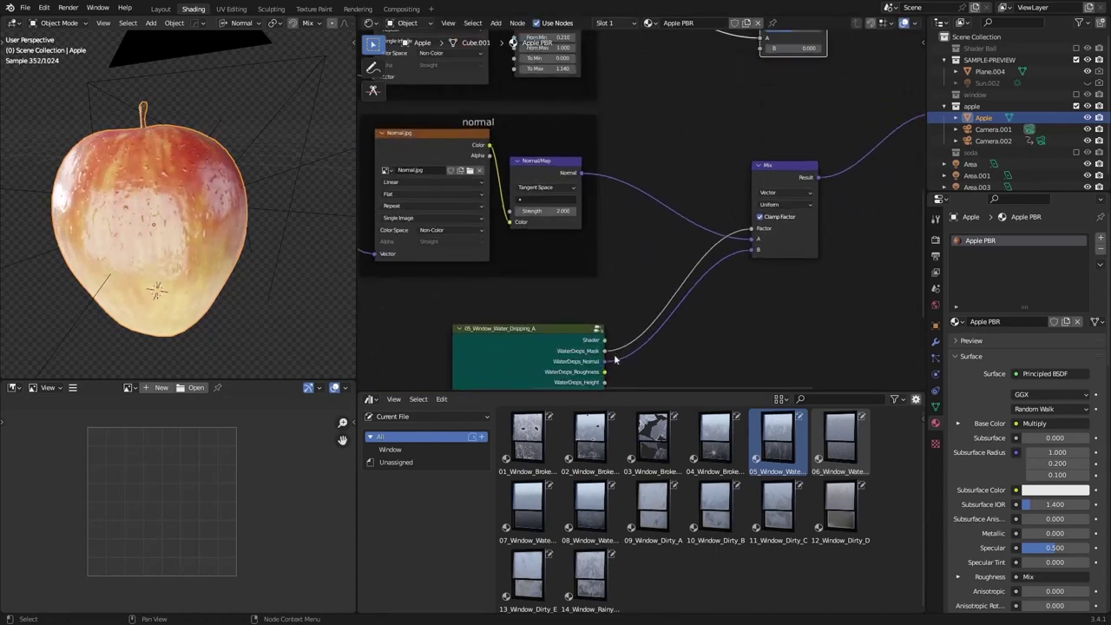
drag(599, 353, 783, 94)
scroll(721, 203, down, 2)
scroll(717, 202, down, 4)
scroll(656, 326, up, 4)
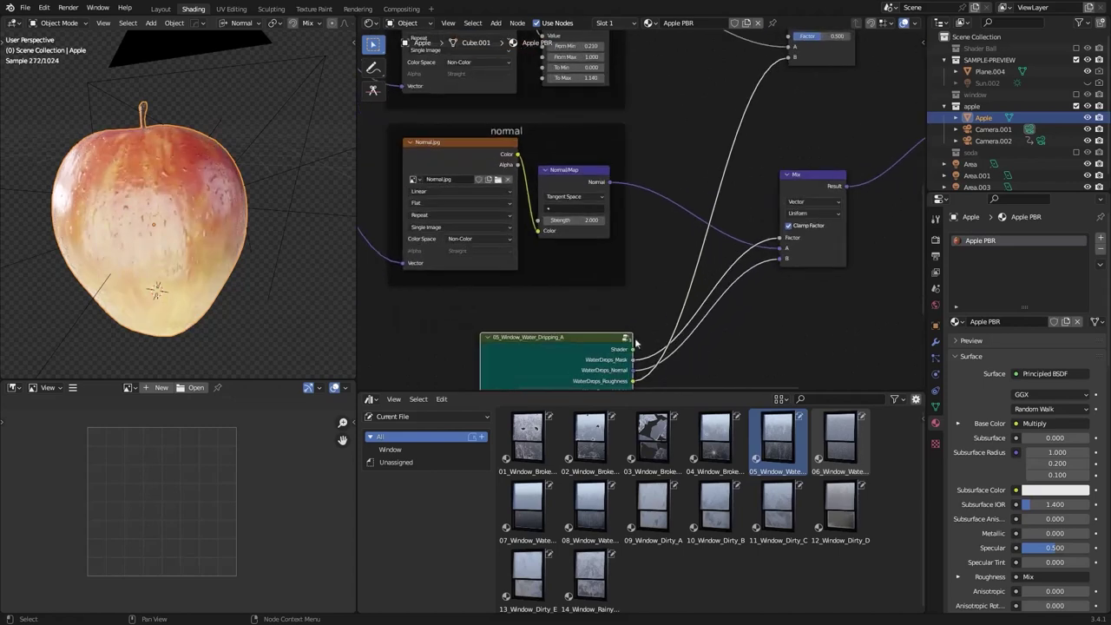
middle_drag(667, 310, 659, 321)
scroll(642, 371, down, 2)
middle_drag(630, 374, 618, 382)
drag(613, 380, 743, 105)
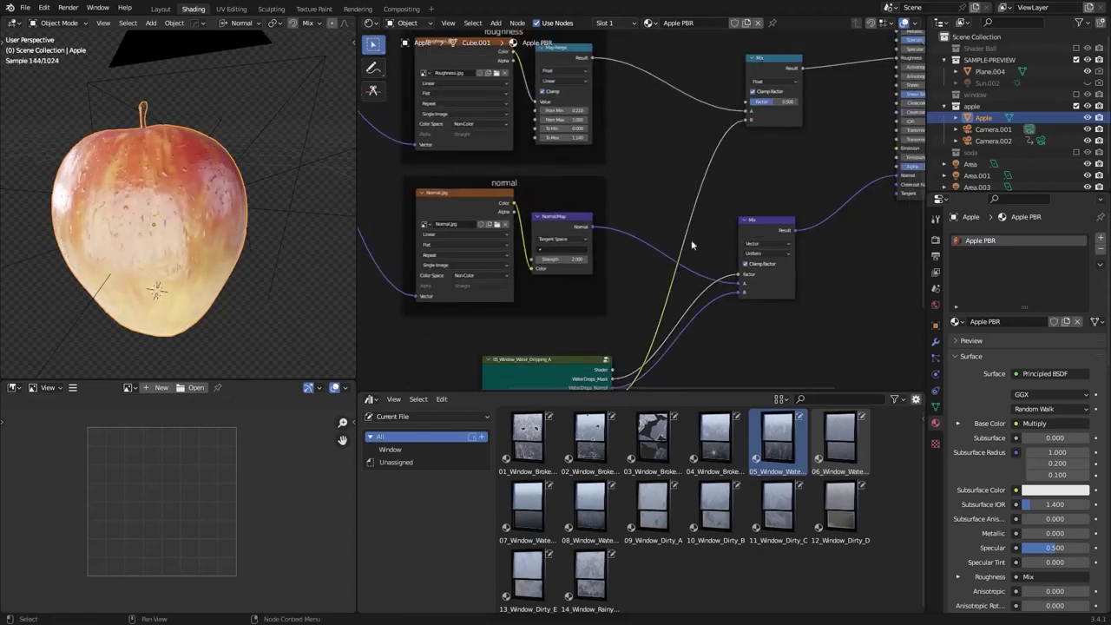
drag(611, 380, 761, 115)
- Inspect the water drops on the rendered apple and the water dripping group node's settings
middle_drag(198, 187, 260, 213)
scroll(261, 210, up, 1)
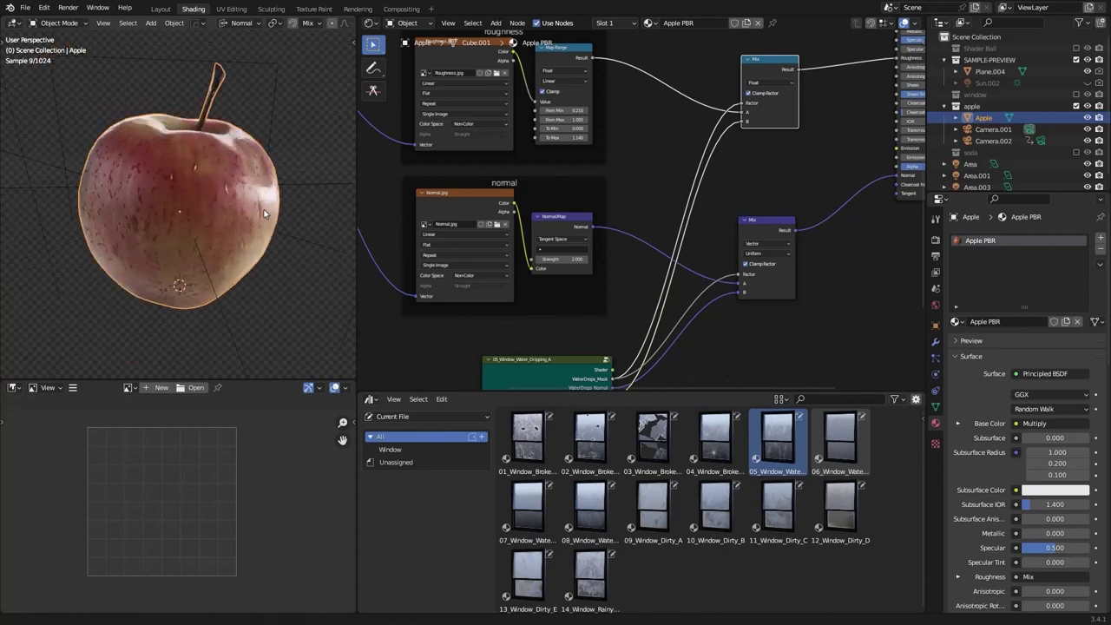
scroll(304, 243, down, 2)
middle_drag(564, 341, 580, 269)
scroll(209, 205, up, 1)
scroll(208, 207, up, 2)
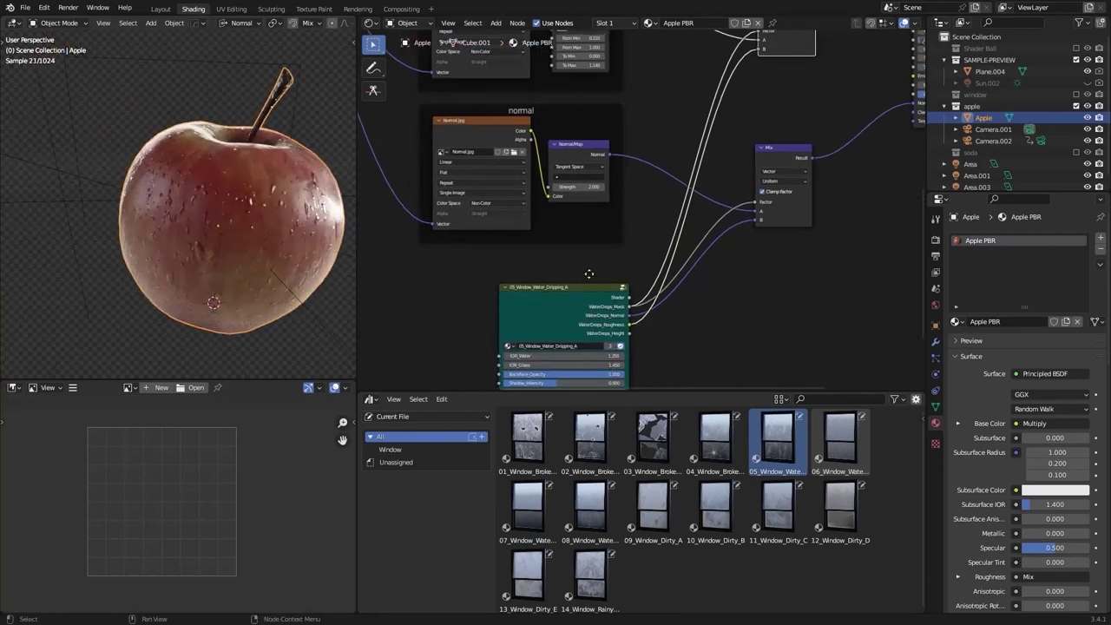
- Set the water dripping group node's WaterDrops_Scale to 40
middle_drag(631, 365, 678, 213)
scroll(636, 268, up, 8)
click(565, 250)
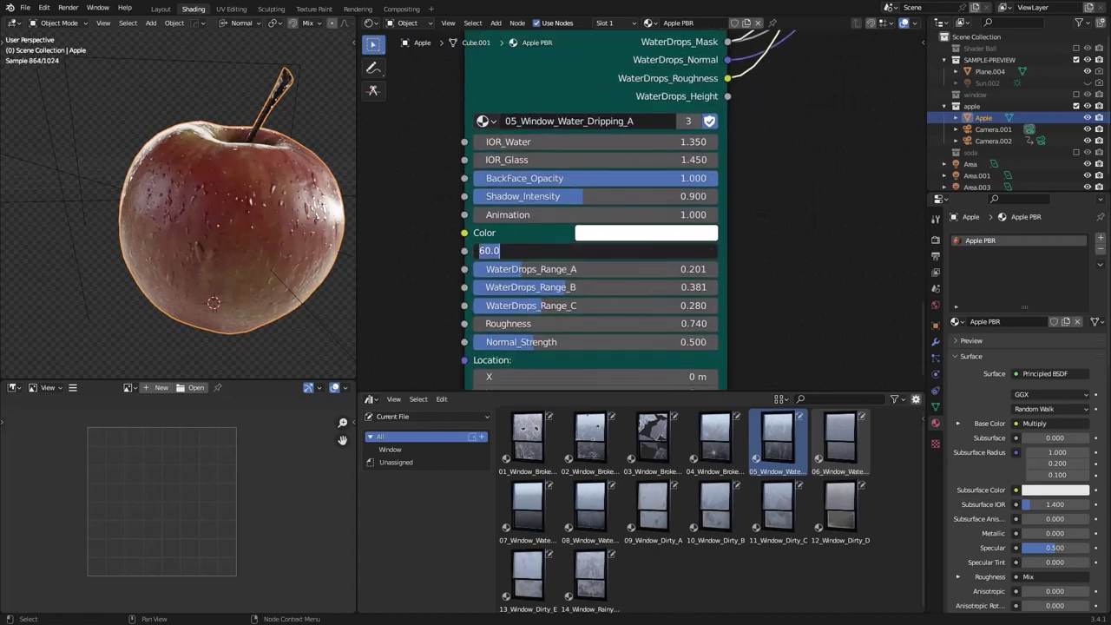
key(Return)
scroll(243, 211, up, 1)
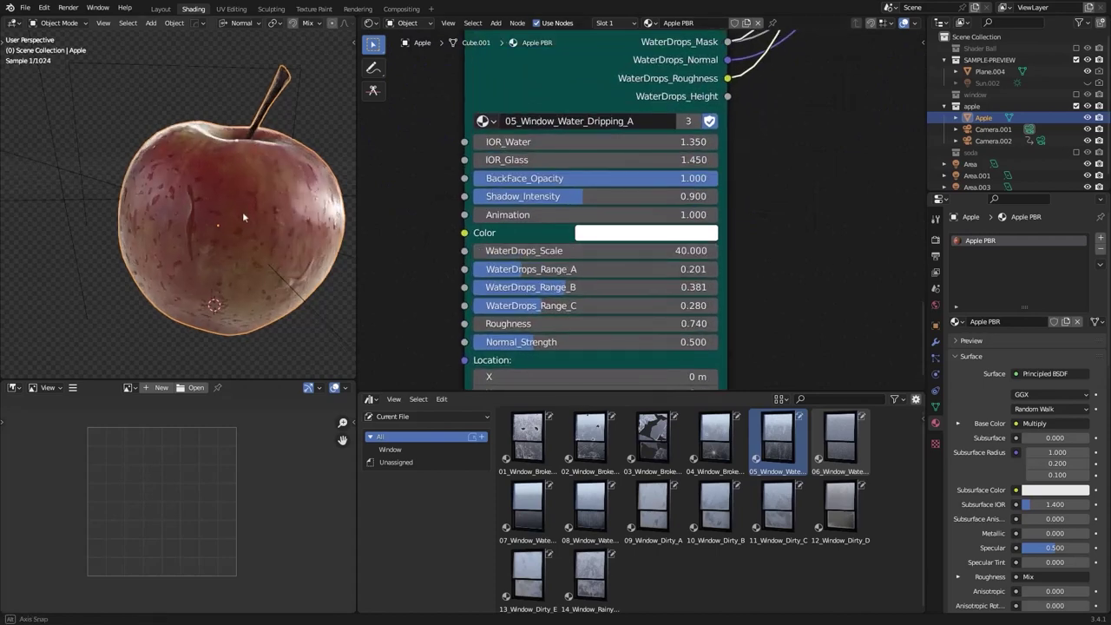
scroll(239, 208, down, 2)
scroll(553, 247, up, 1)
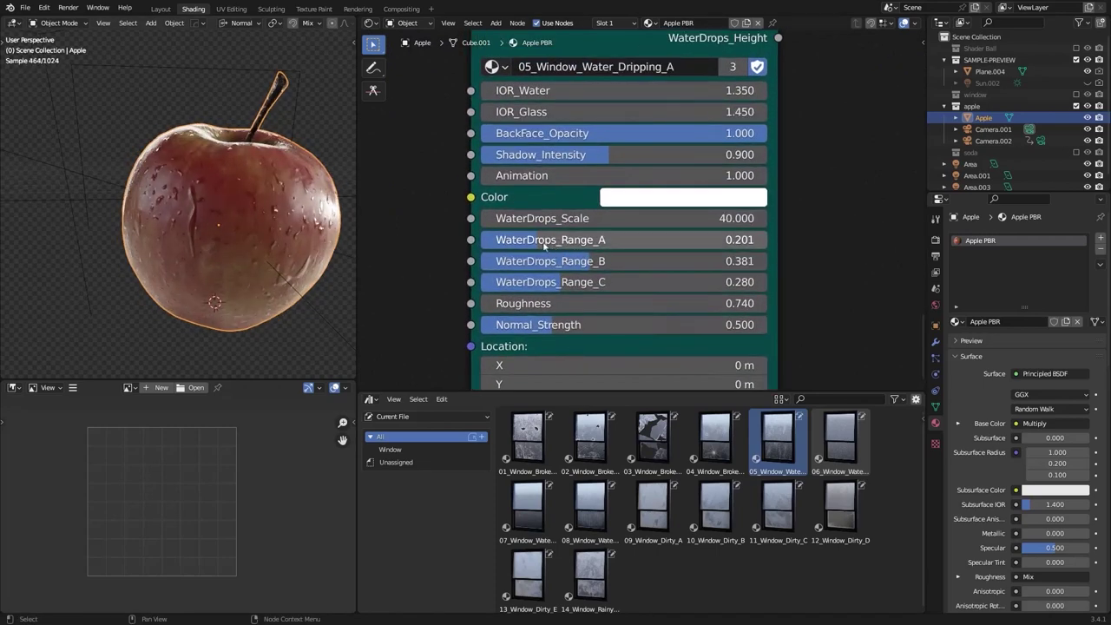
- Examine the water dripping node's drop range, roughness, normal strength and Animation settings
drag(545, 246, 558, 246)
scroll(589, 329, down, 1)
scroll(564, 327, down, 1)
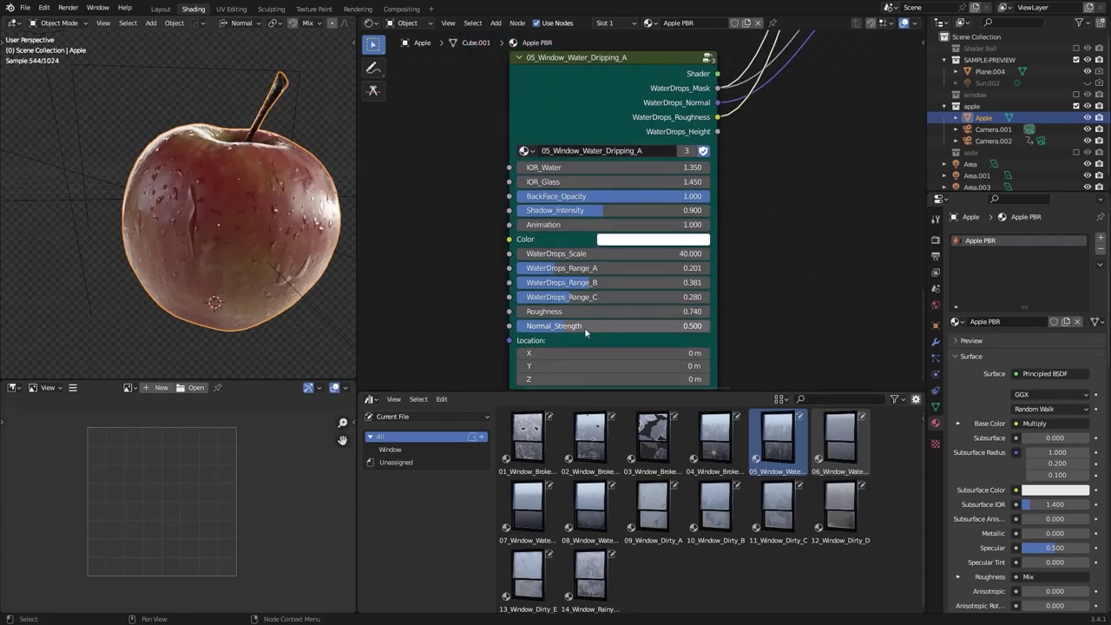
scroll(566, 330, up, 1)
scroll(773, 179, down, 1)
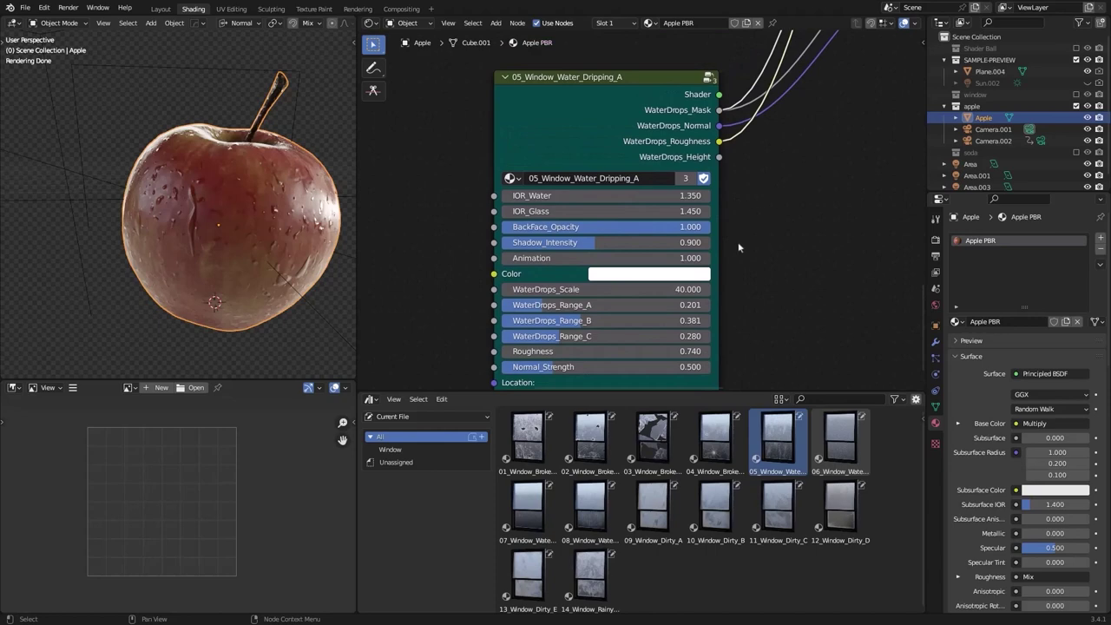
scroll(737, 241, down, 1)
scroll(734, 237, down, 1)
middle_drag(722, 249, 742, 231)
scroll(726, 232, up, 2)
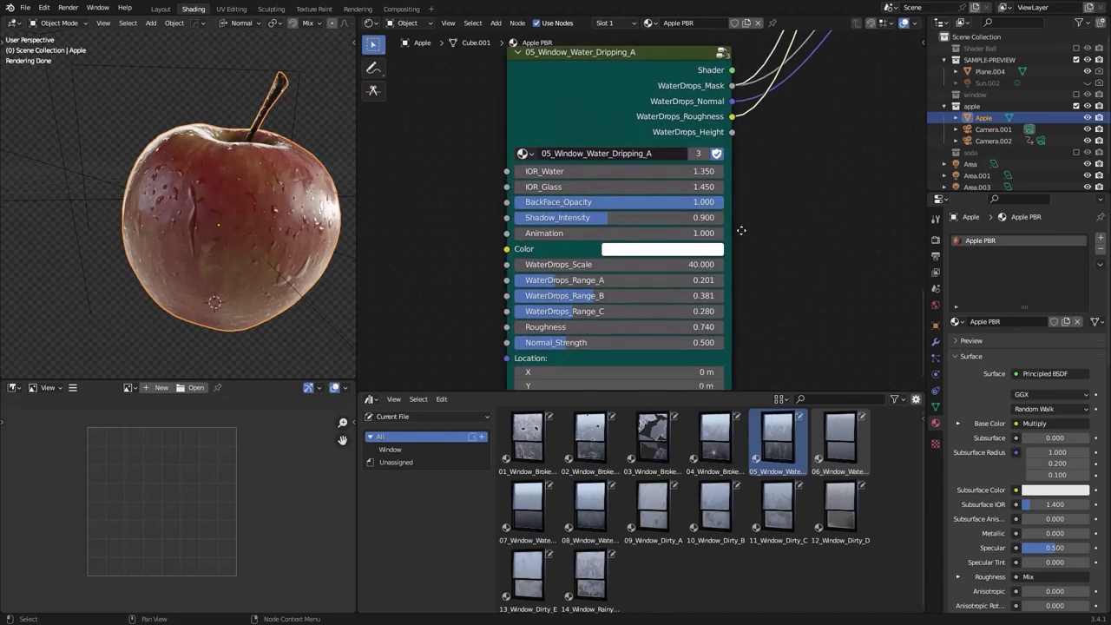
scroll(577, 239, up, 1)
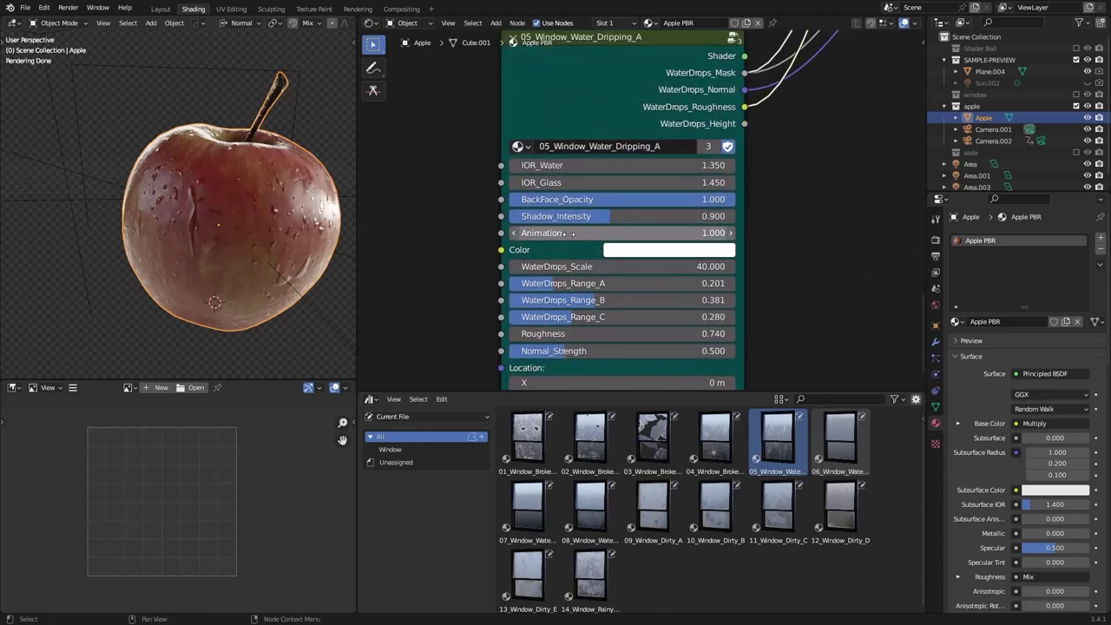
- Switch the asset browser area to the Timeline editor and shrink it to give the shader nodes more room
drag(413, 390, 414, 423)
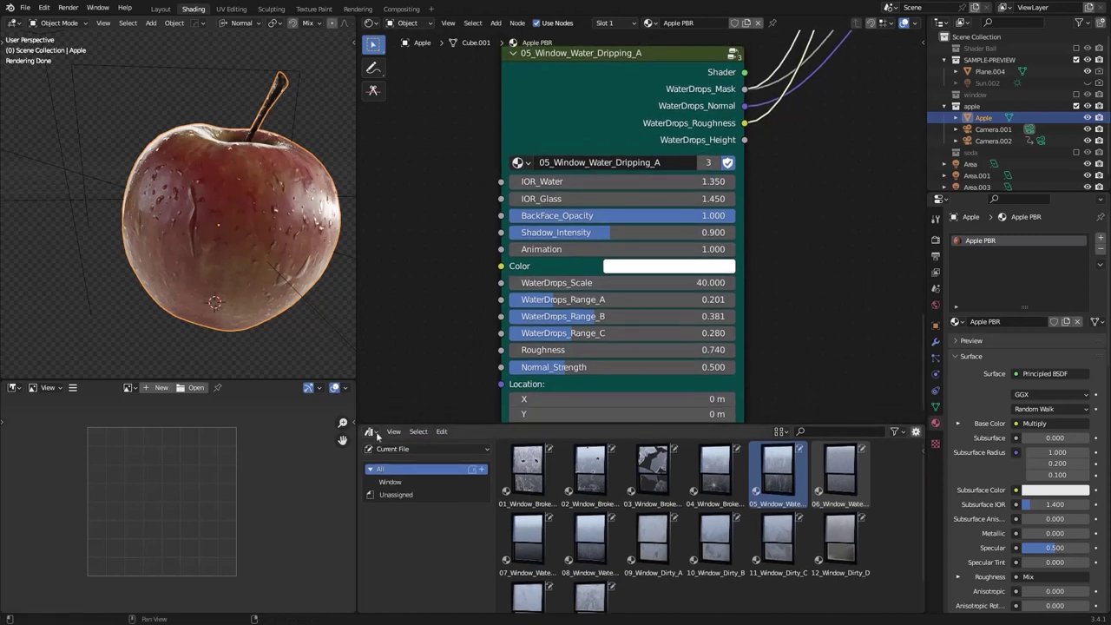
click(371, 432)
click(538, 481)
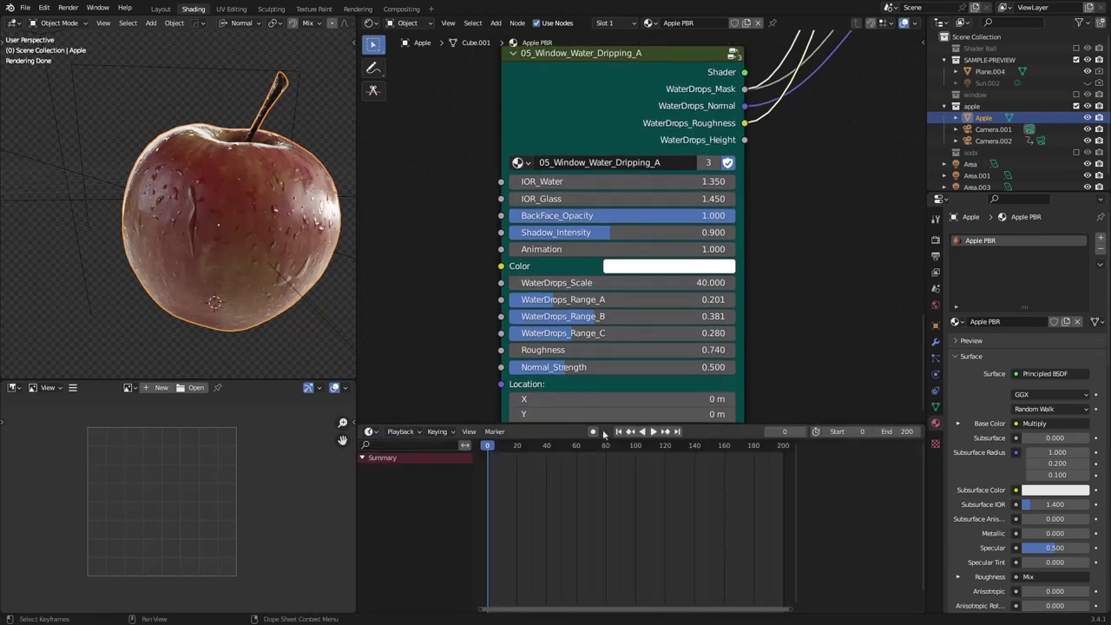
drag(592, 425, 592, 479)
- Keyframe the water dripping node's Animation value at 1.000 on frame 0 and at 1.5 on frame 200
middle_drag(825, 270, 827, 262)
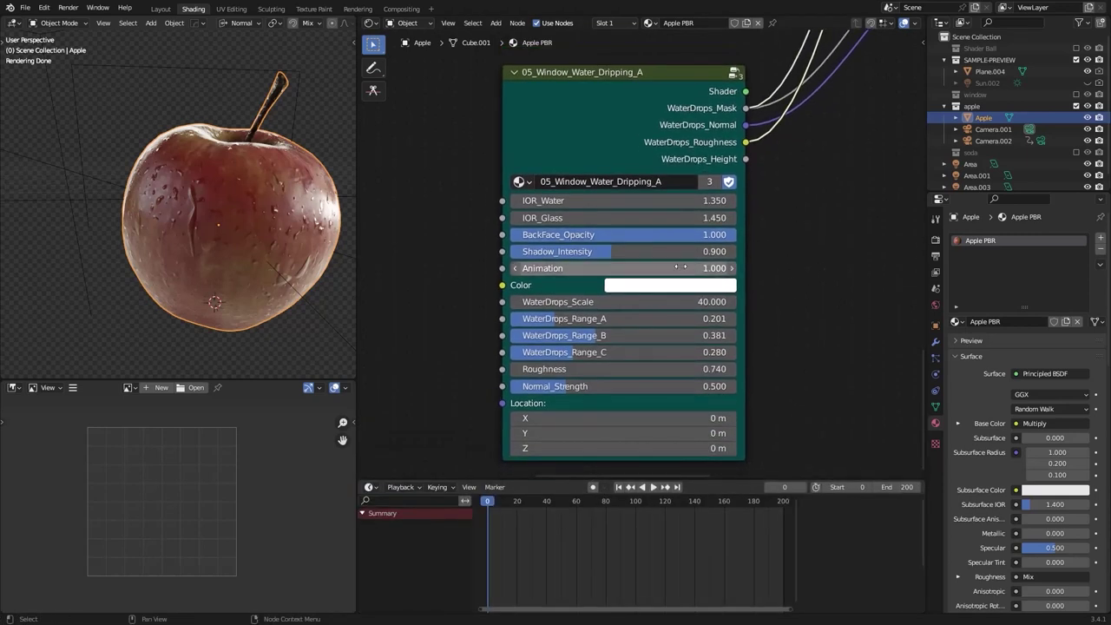
key(i)
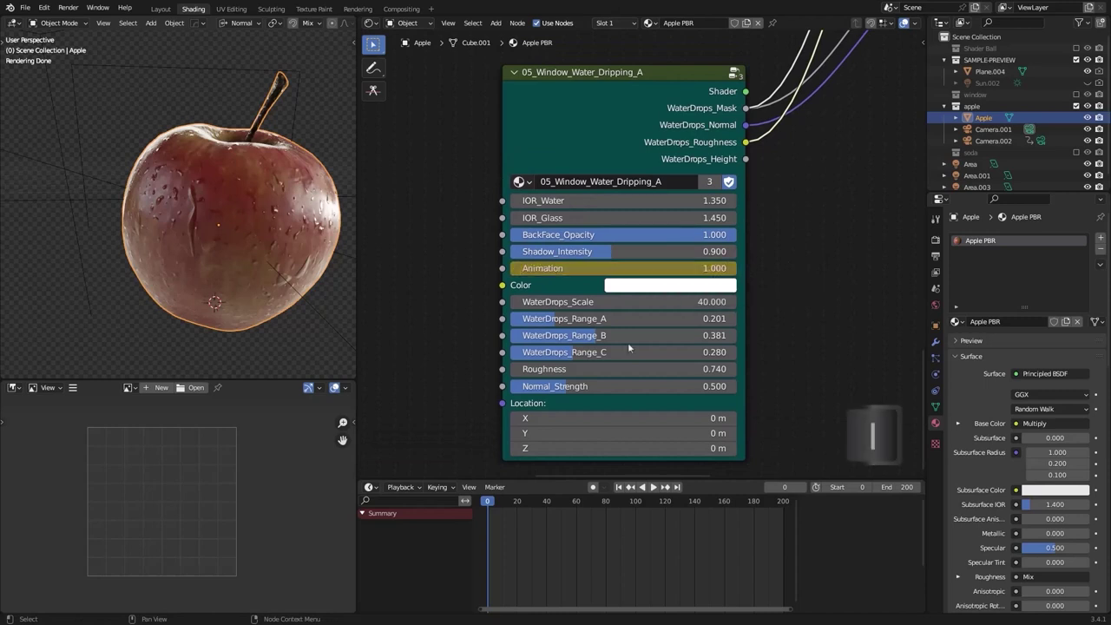
click(679, 488)
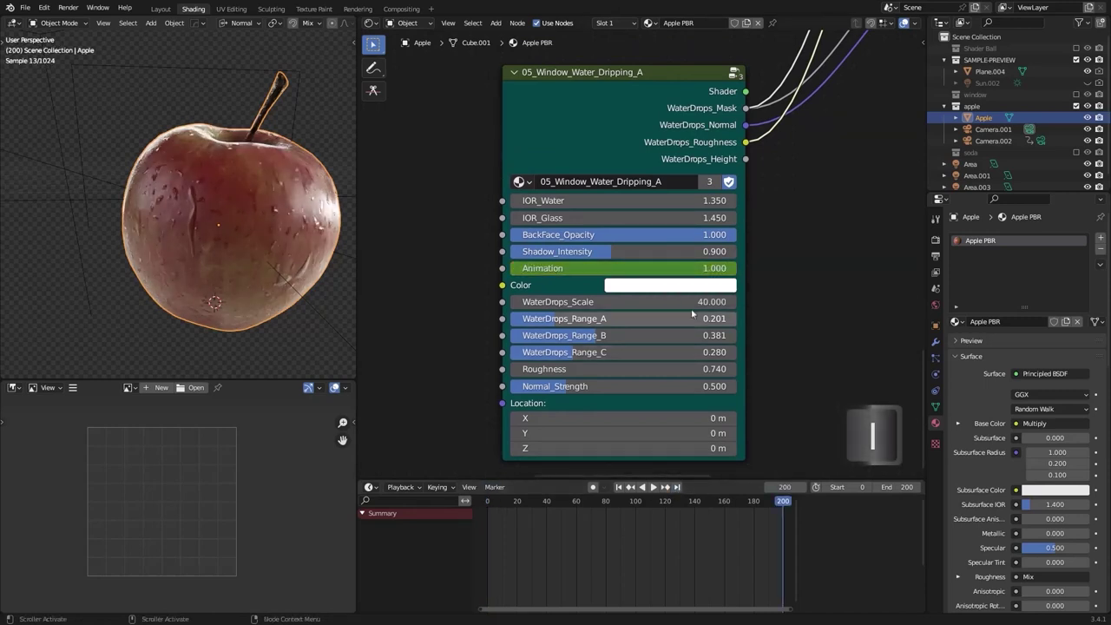
double_click(608, 268)
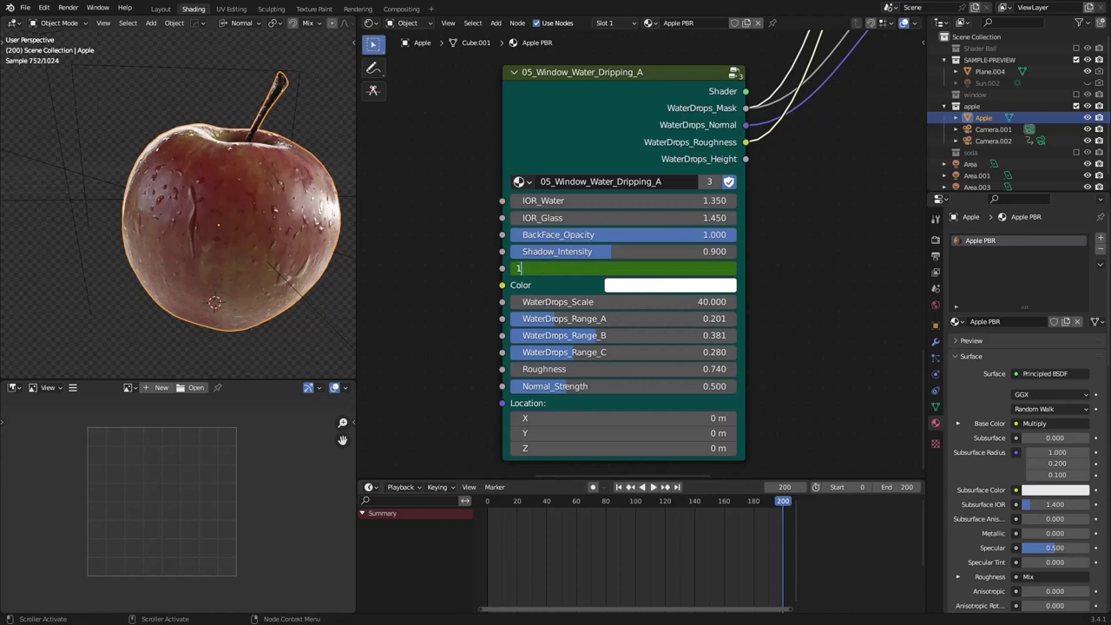
text(1.5)
key(Return)
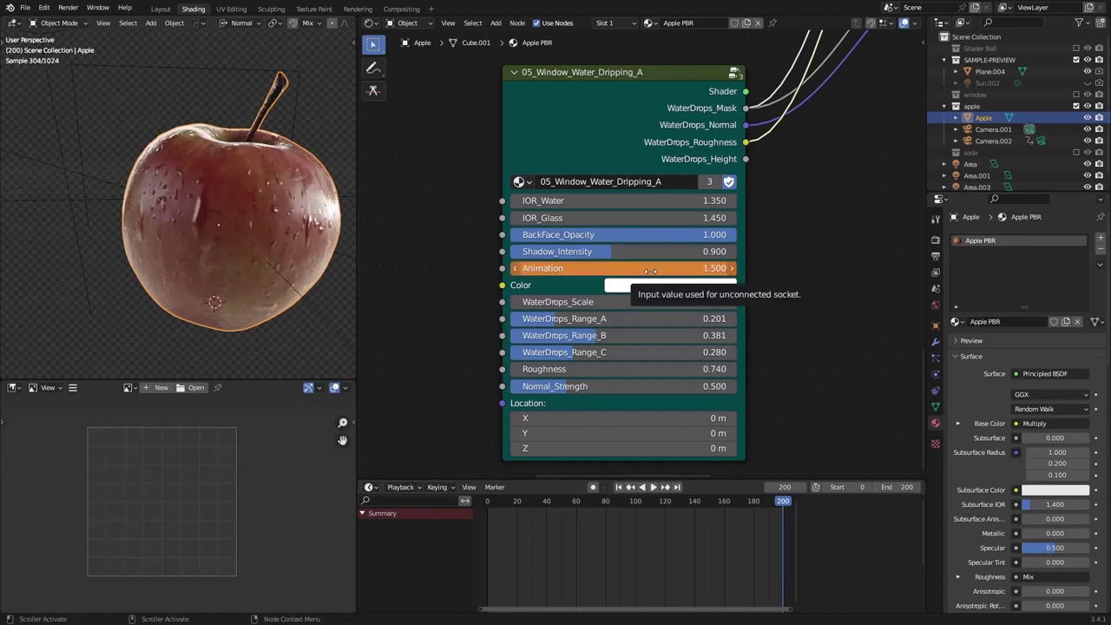
key(i)
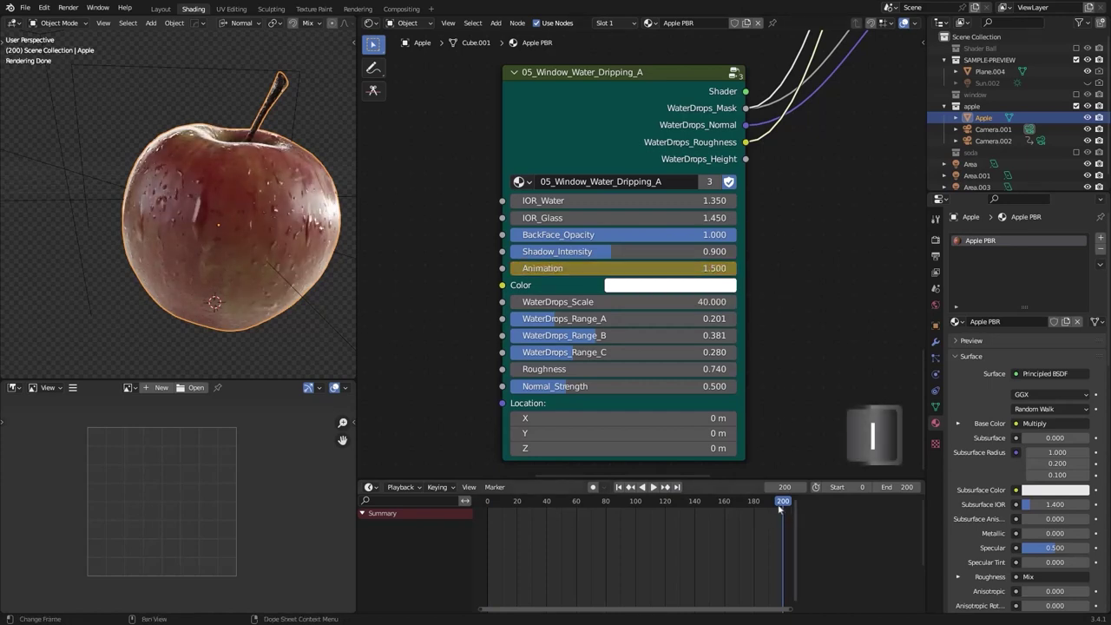
- Play the animation from frame 0 and inspect the dripping water drops from several sides of the apple
click(619, 488)
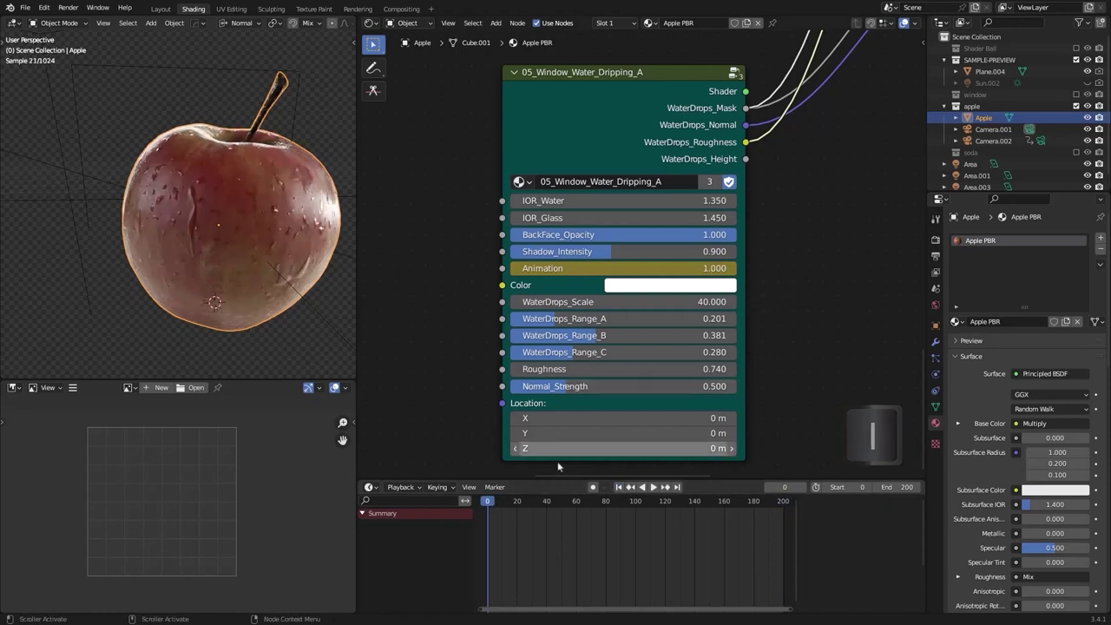
click(653, 487)
middle_drag(165, 223, 222, 224)
scroll(223, 223, up, 3)
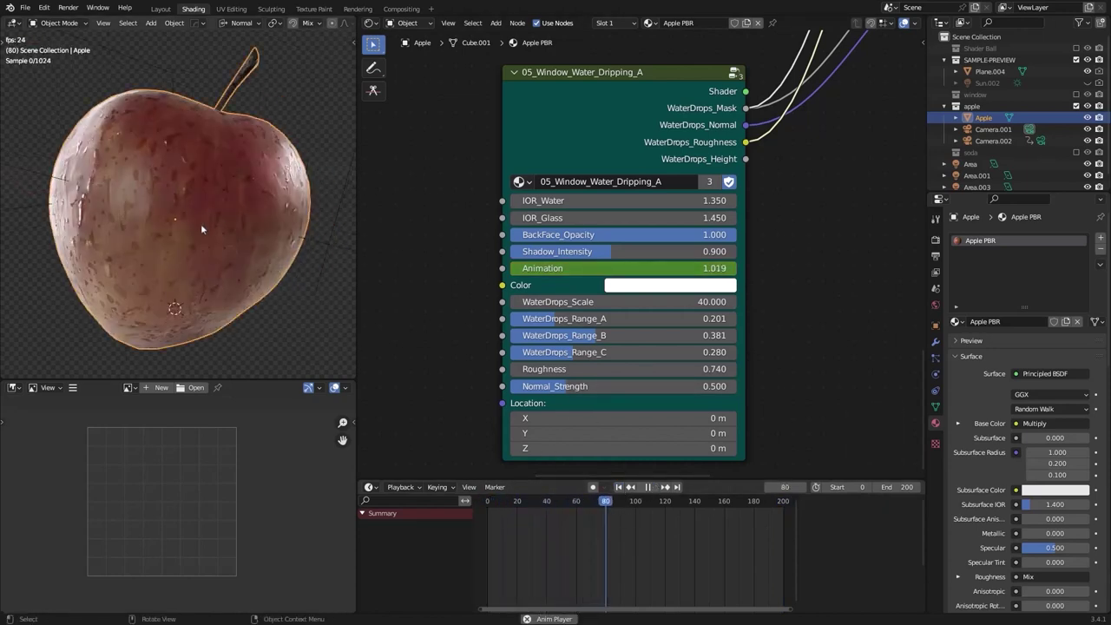
middle_drag(136, 208, 221, 218)
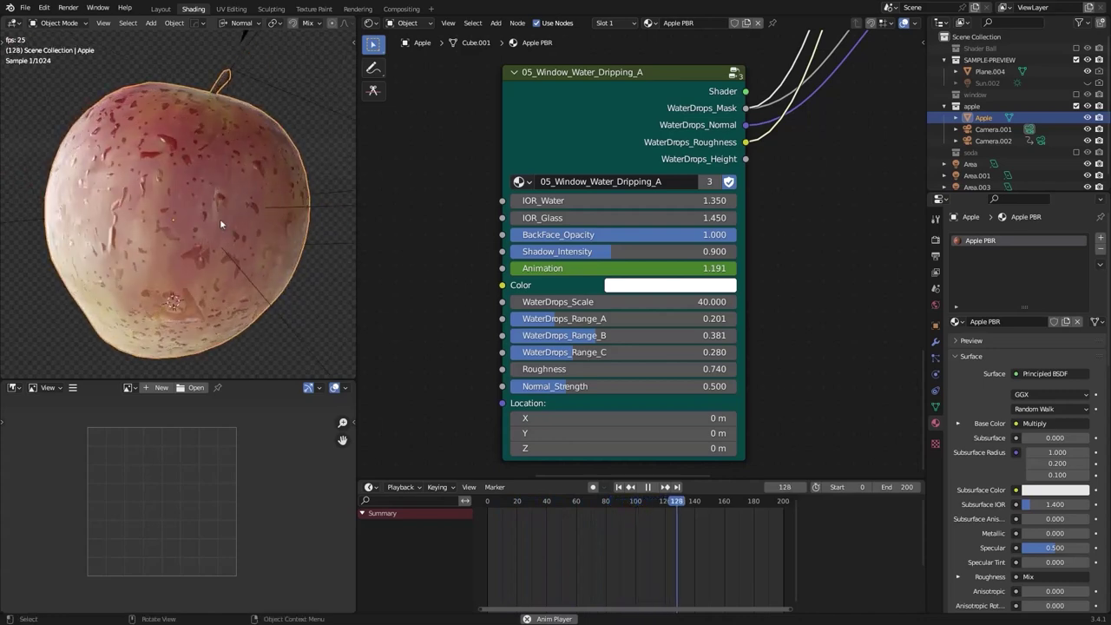
scroll(219, 244, down, 1)
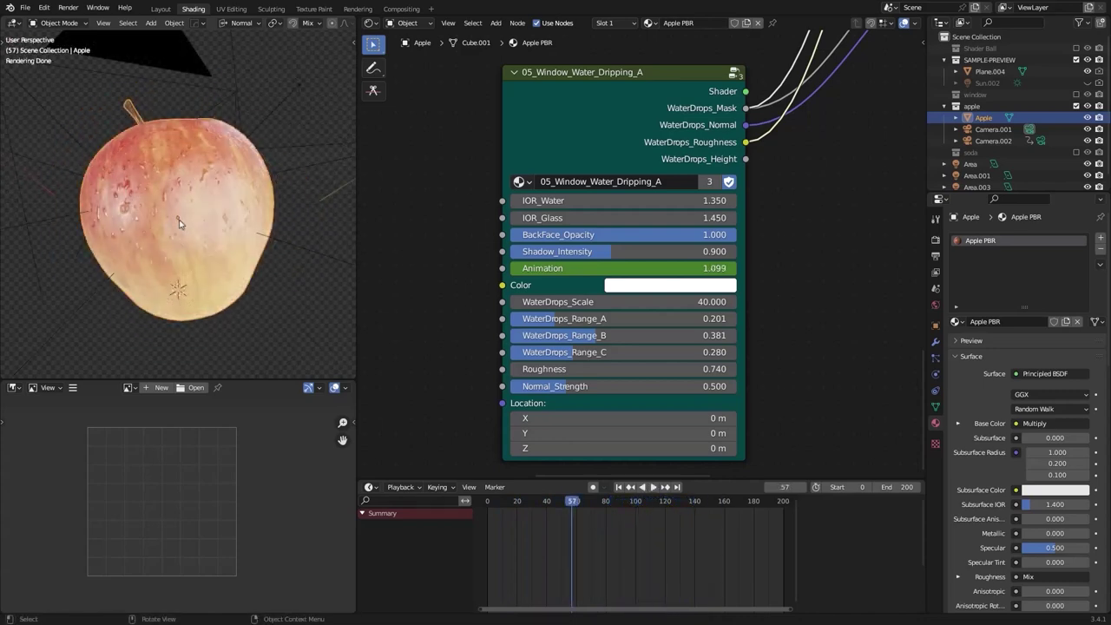